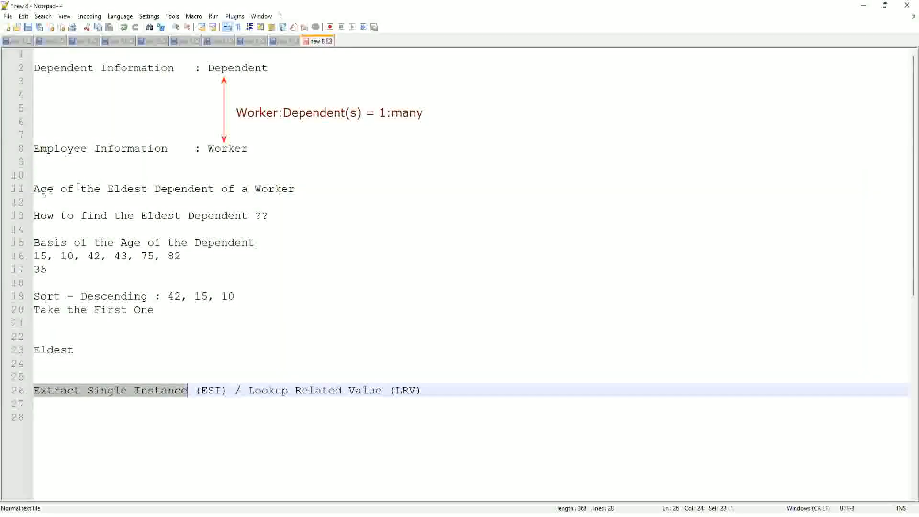
Step: Switch to Workday and start a proxy session acting as the HR executive's worker account
left_click(303, 188)
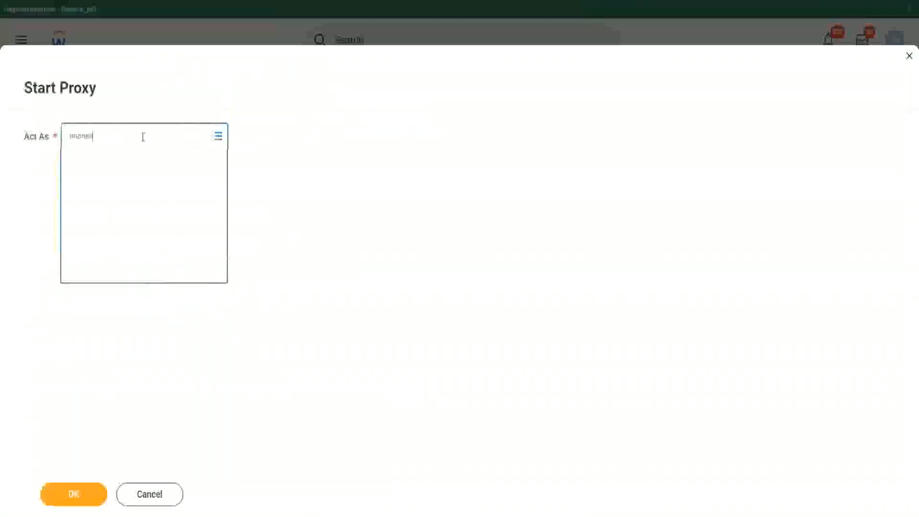
left_click(158, 166)
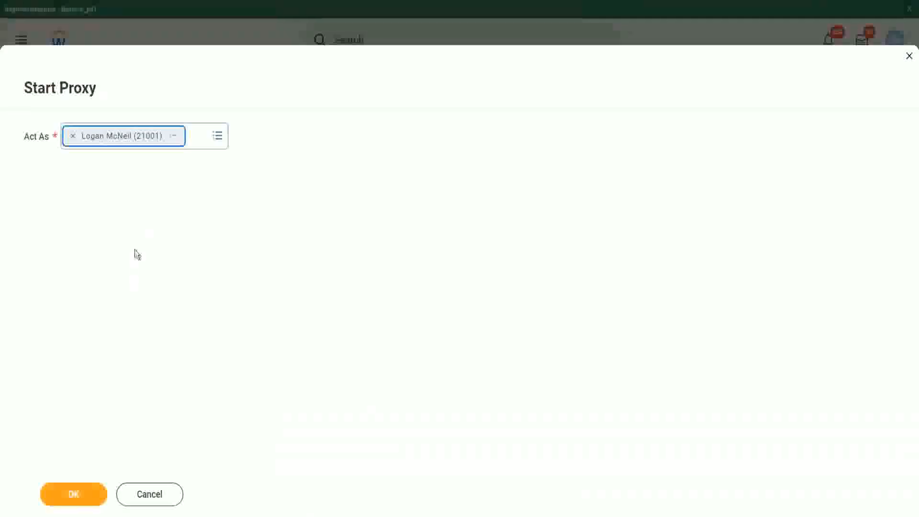
left_click(76, 499)
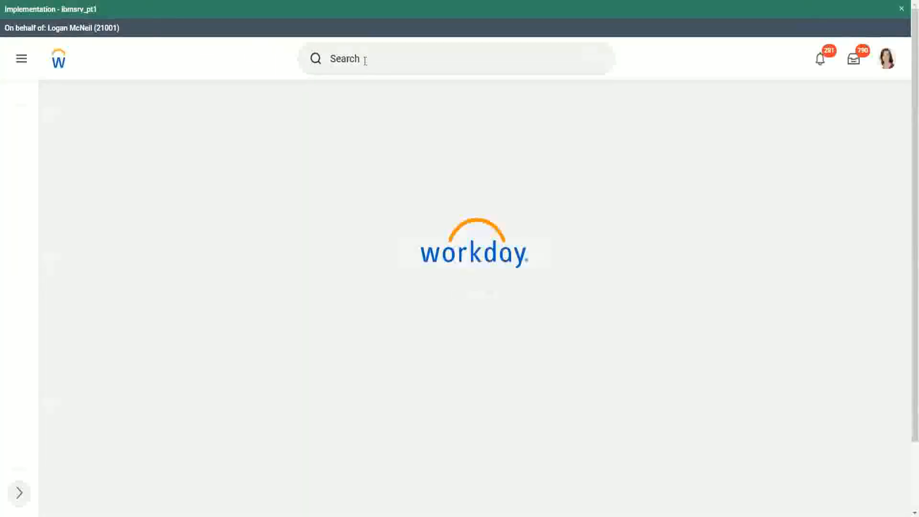
Step: Search for custom report definitions with "rd: ww" and open WW Base Pay Details
left_click(364, 60)
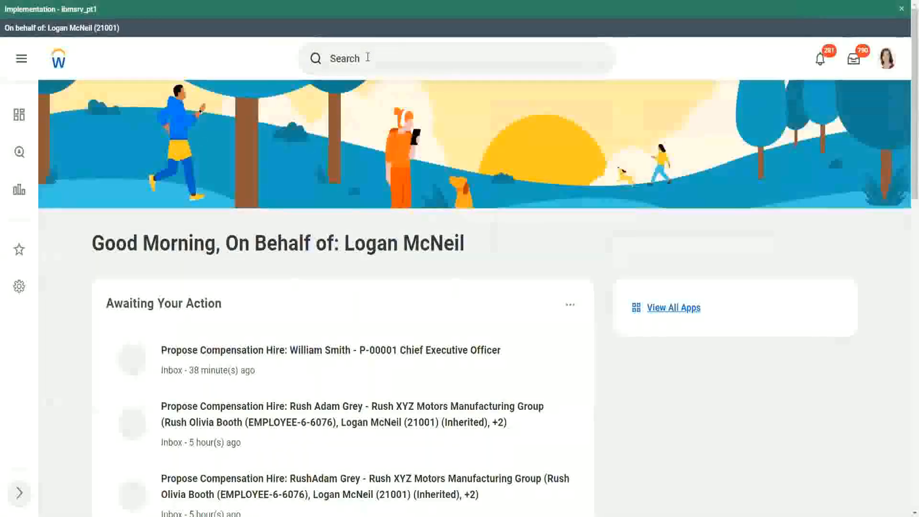
scroll(368, 59, "down", 7)
scroll(350, 70, "up", 7)
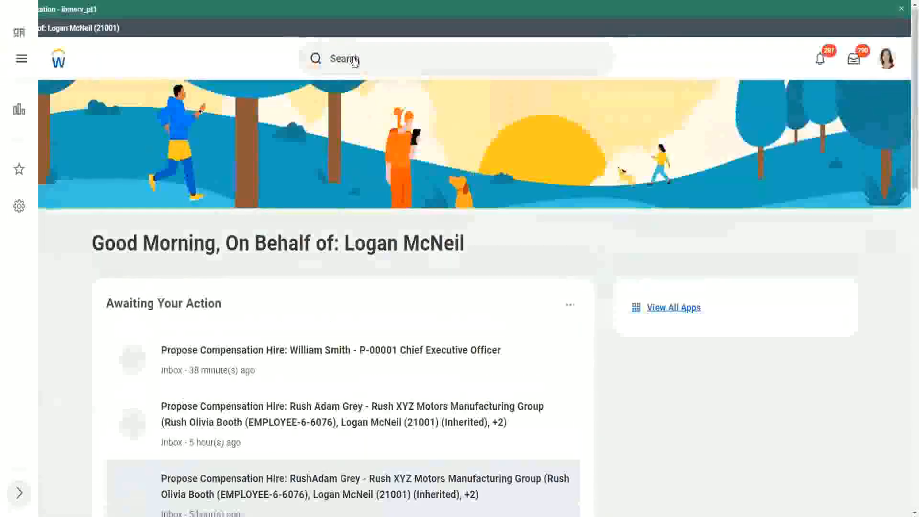
left_click(381, 58)
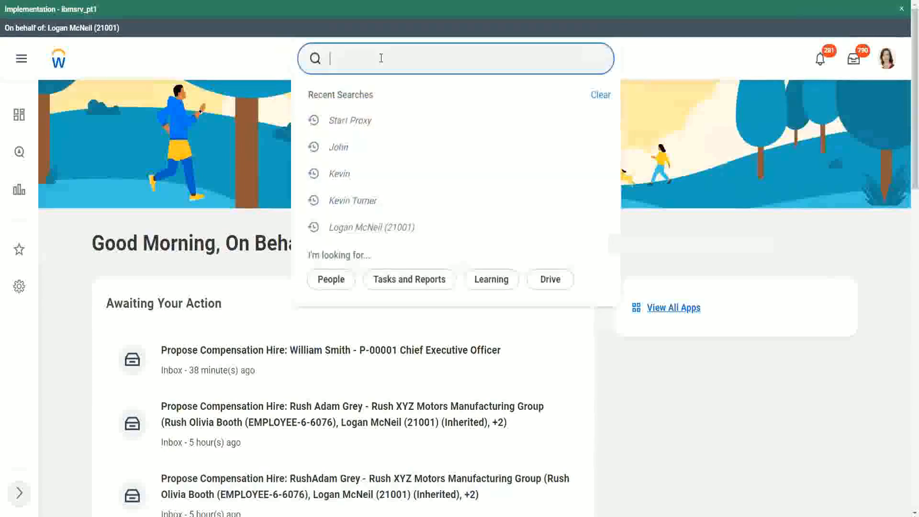
type("rd: ww")
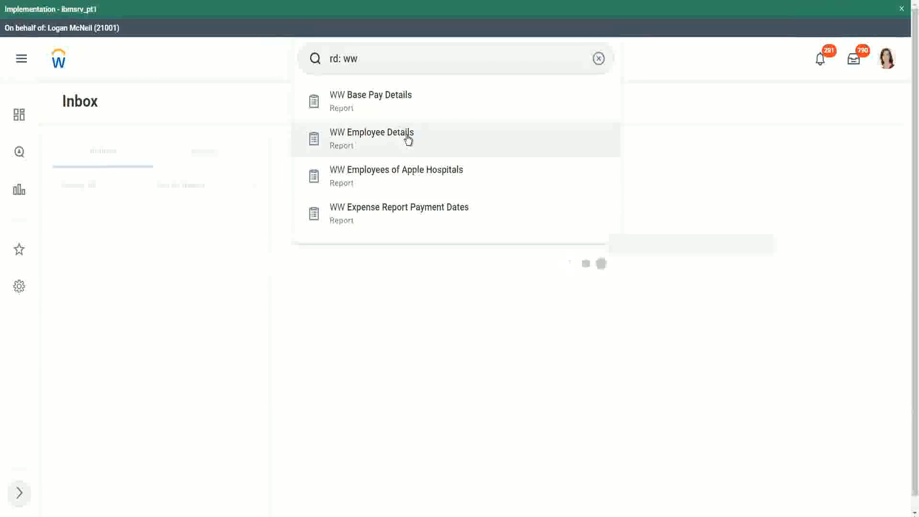
left_click(403, 98)
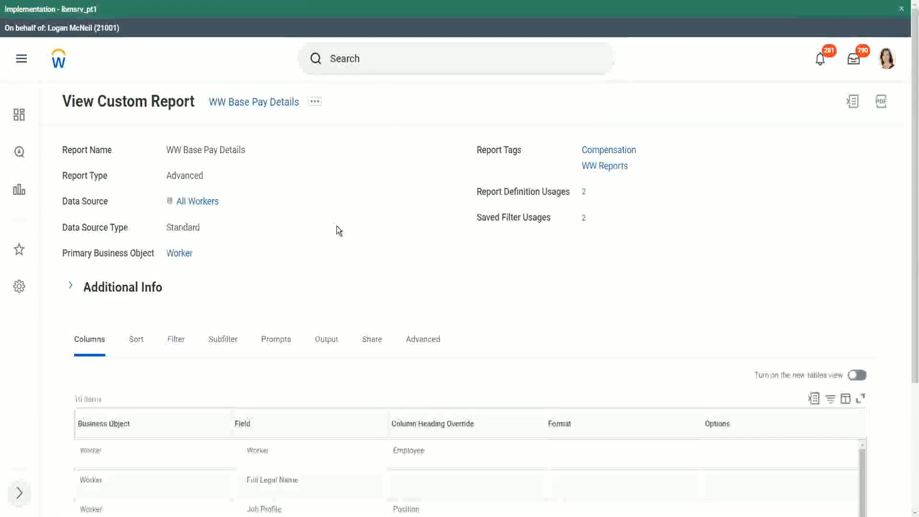
Step: Review the report's column definitions and run WW Base Pay Details with the prefilled hire date range
scroll(337, 227, "down", 6)
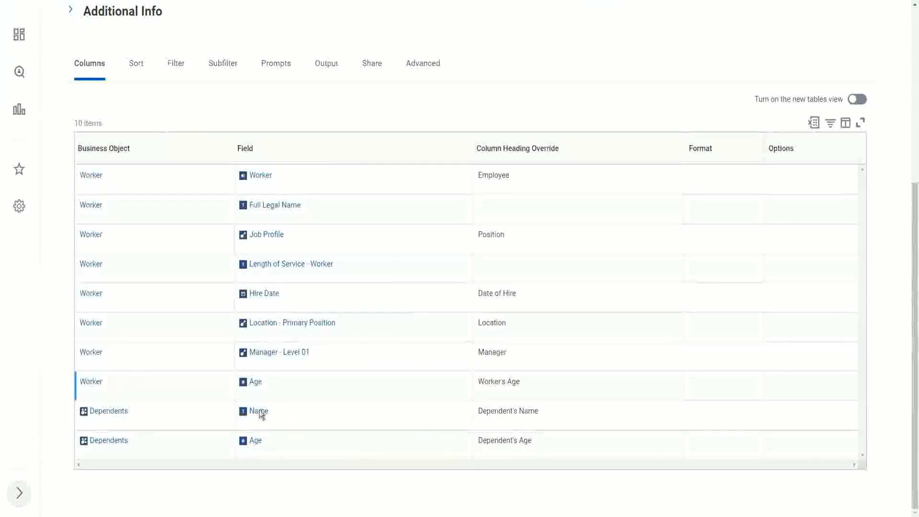
scroll(383, 316, "up", 1)
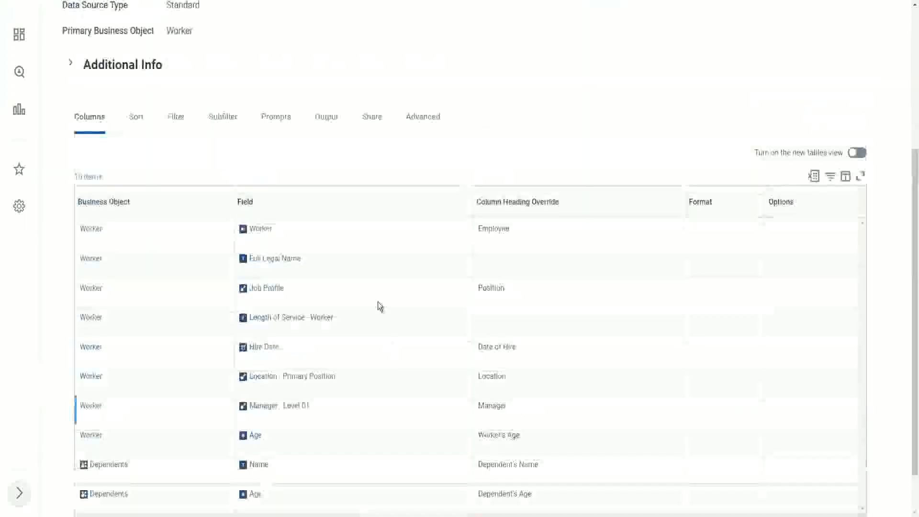
scroll(334, 148, "up", 4)
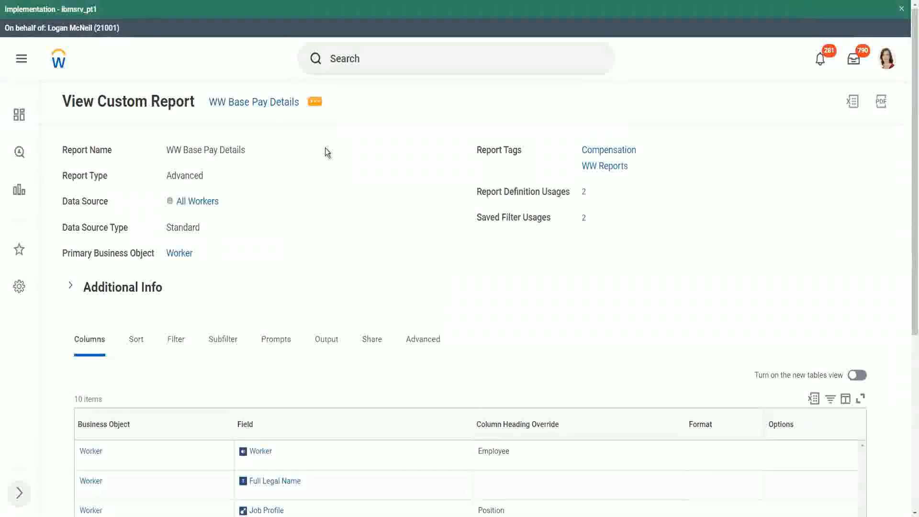
key("Tab")
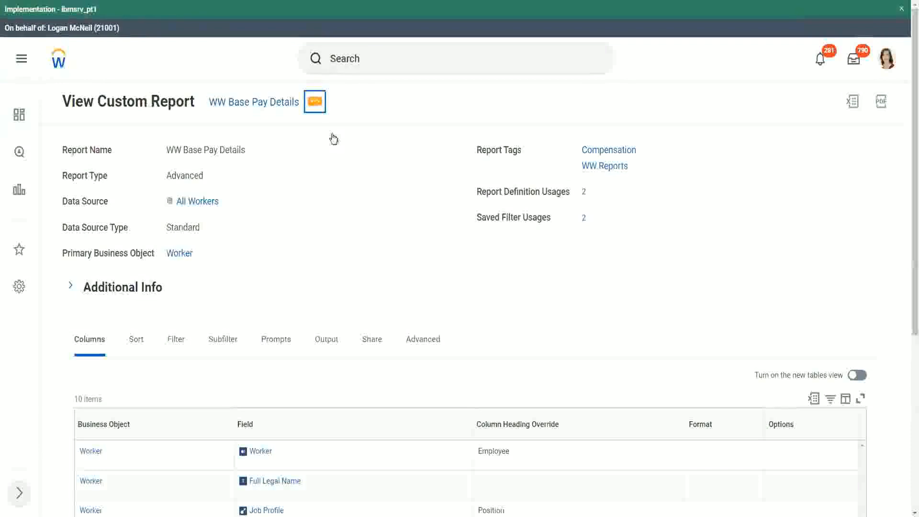
key("Return")
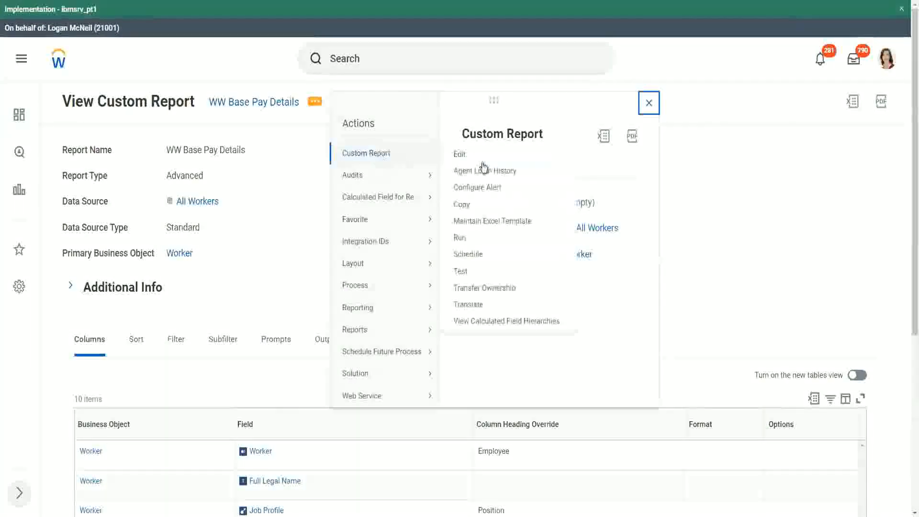
left_click(460, 239)
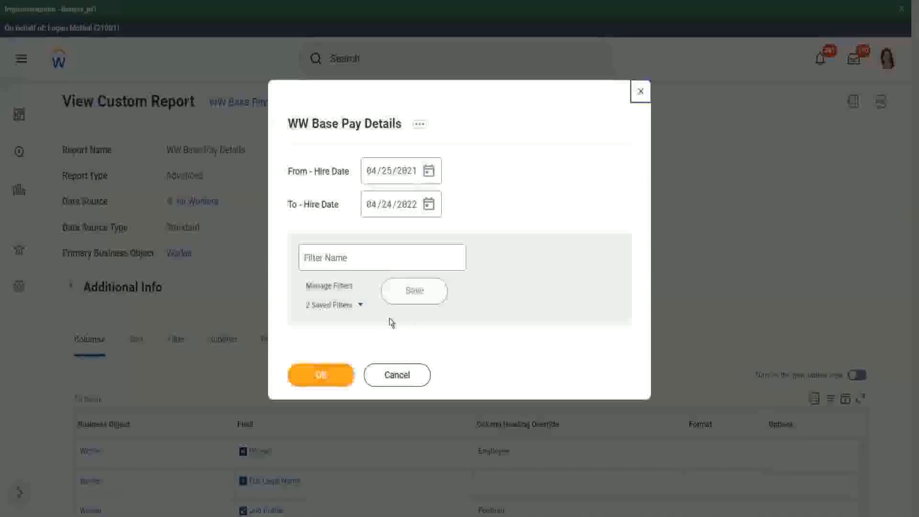
left_click(361, 307)
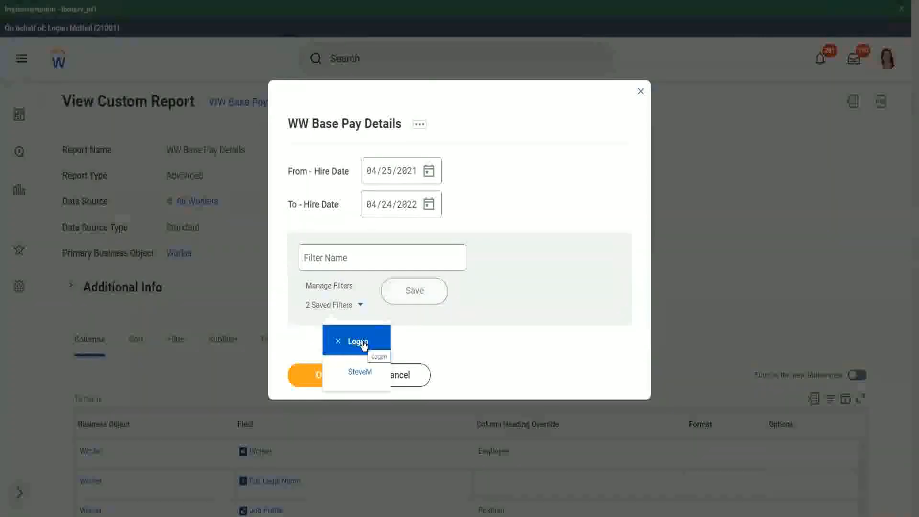
left_click(524, 162)
left_click(330, 376)
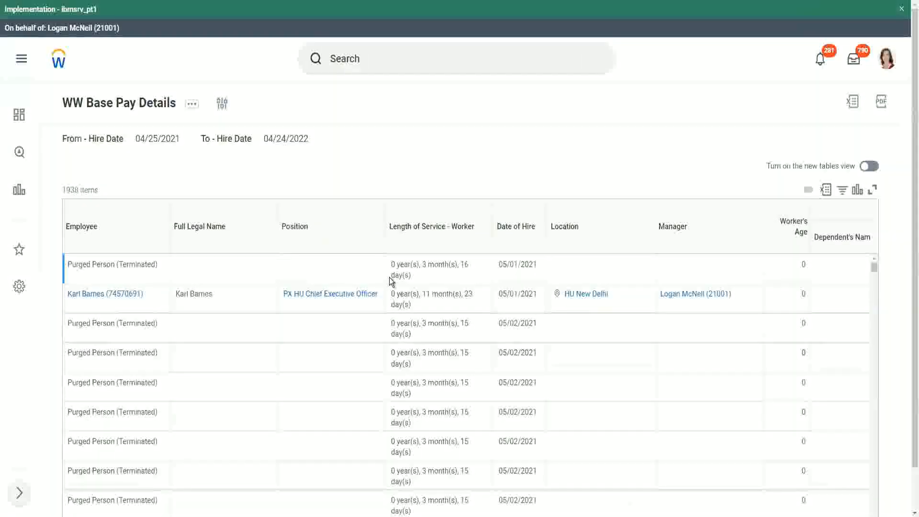
Step: Examine the report results, including the Dependent's Name and Dependent's Age columns, for workers who have dependents
scroll(307, 289, "down", 5)
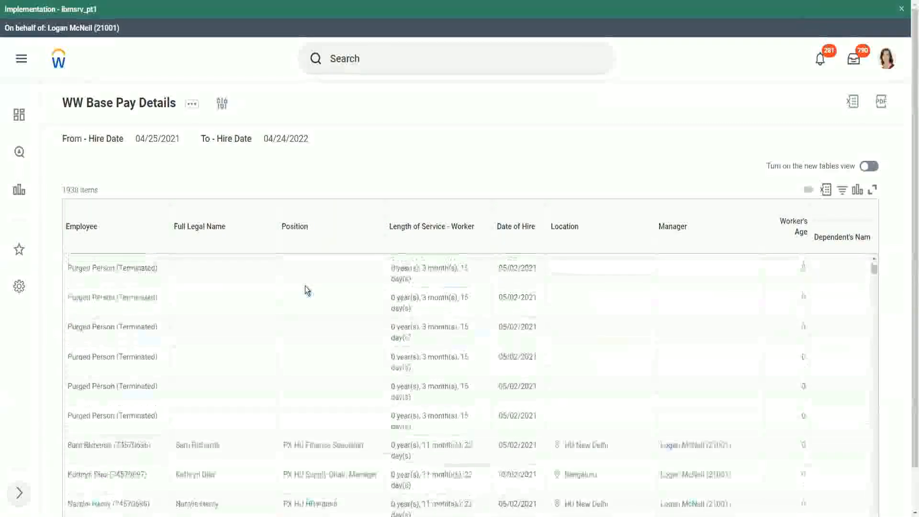
scroll(306, 290, "down", 5)
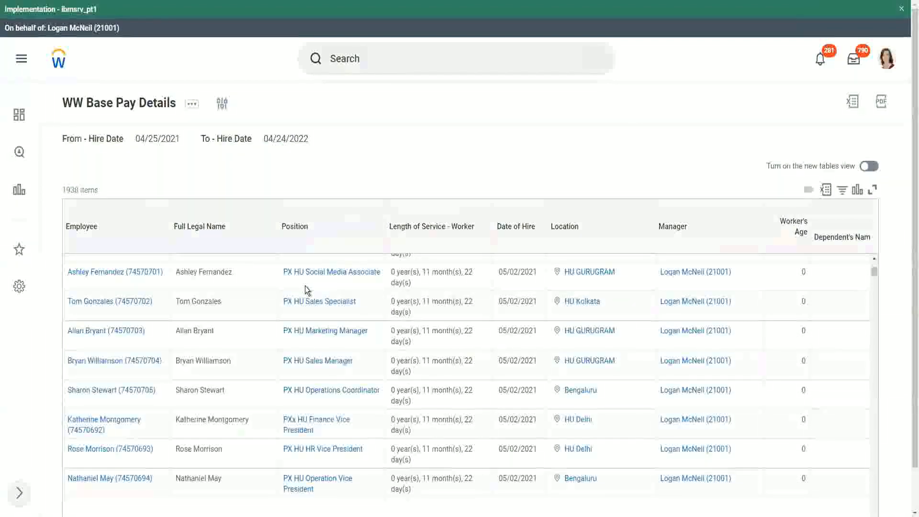
scroll(306, 289, "down", 2)
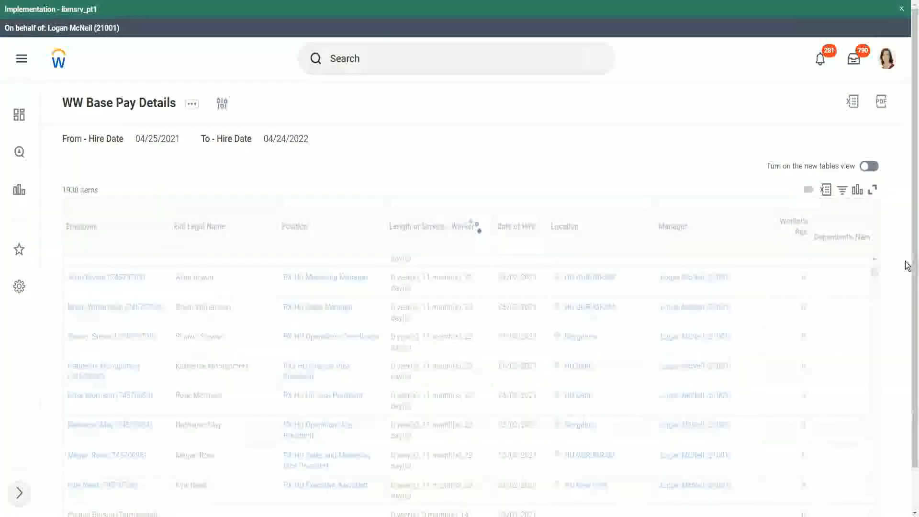
scroll(908, 426, "down", 1)
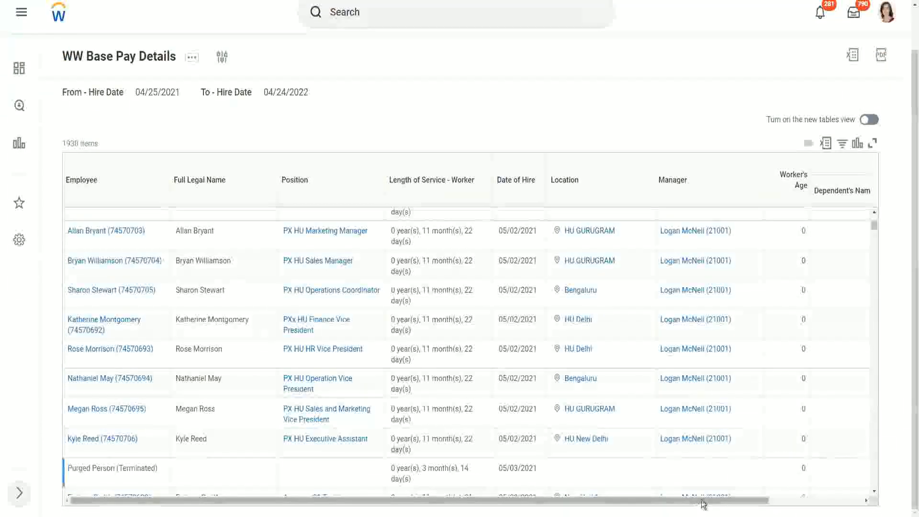
left_click_drag(702, 501, 864, 502)
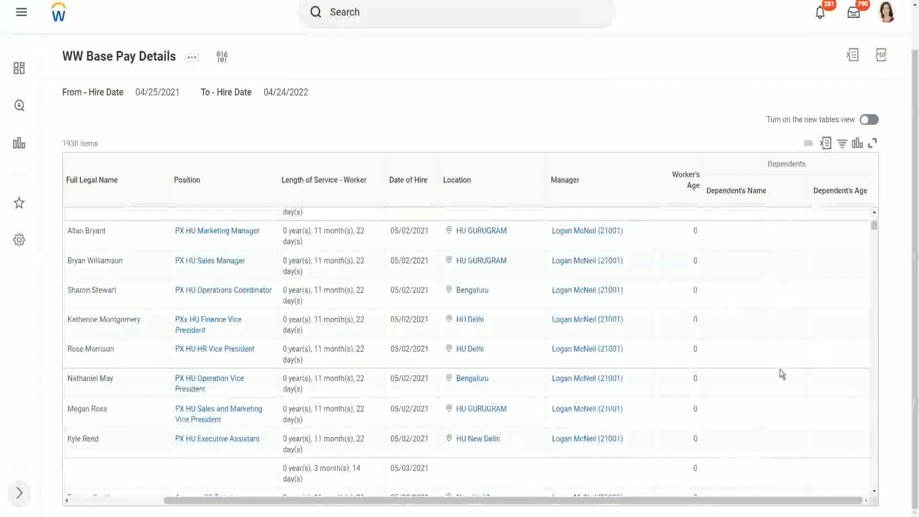
scroll(814, 326, "down", 1)
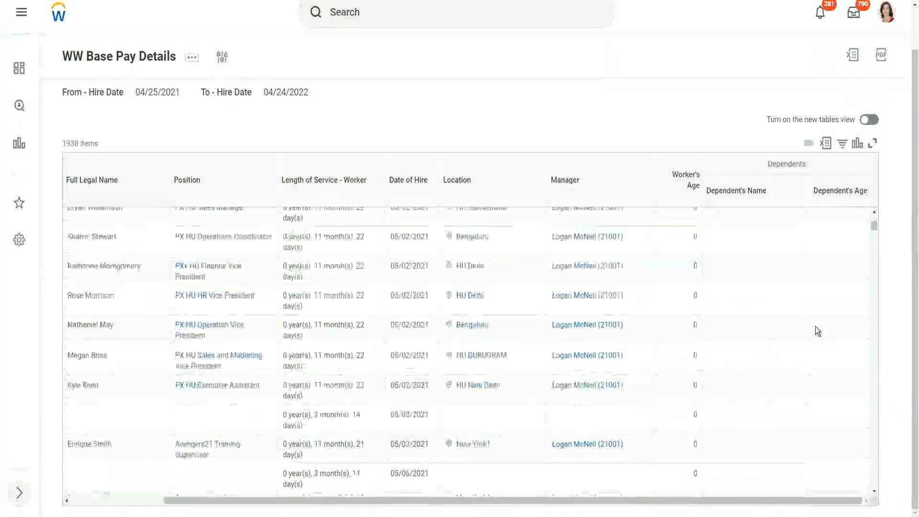
scroll(815, 326, "down", 5)
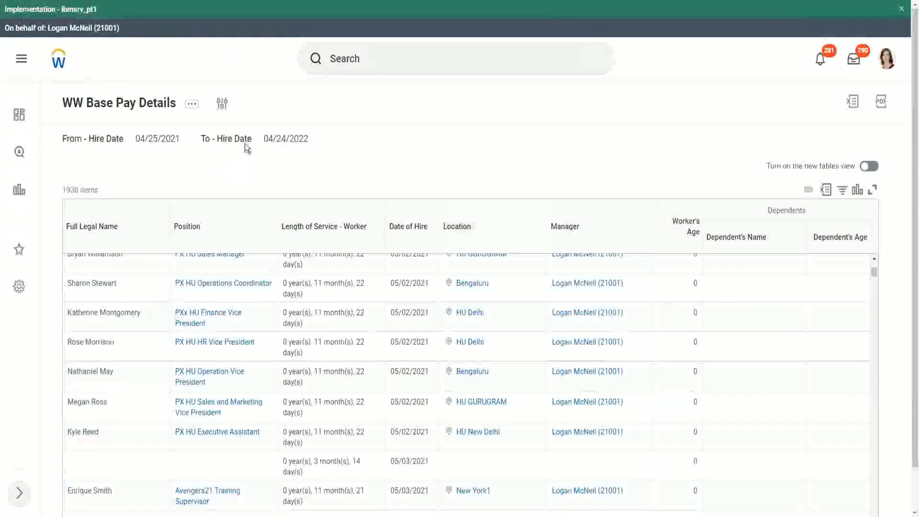
Step: Rerun the report with From - Hire Date 01/01/2000 and To - Hire Date 12/31/2000
left_click(223, 106)
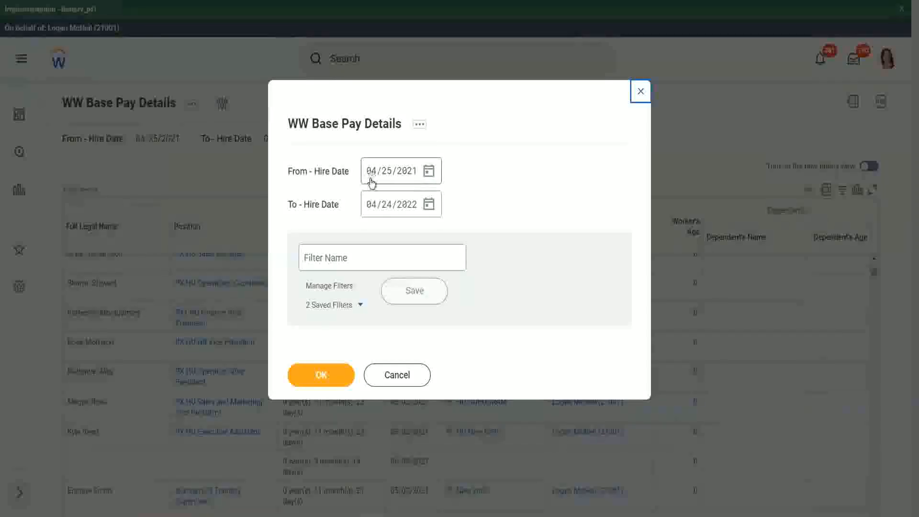
left_click(372, 175)
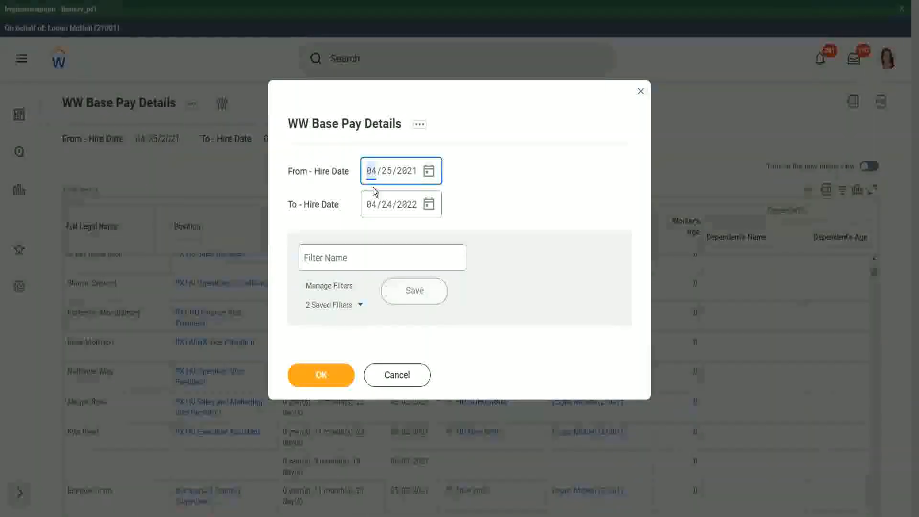
type("01/01/200")
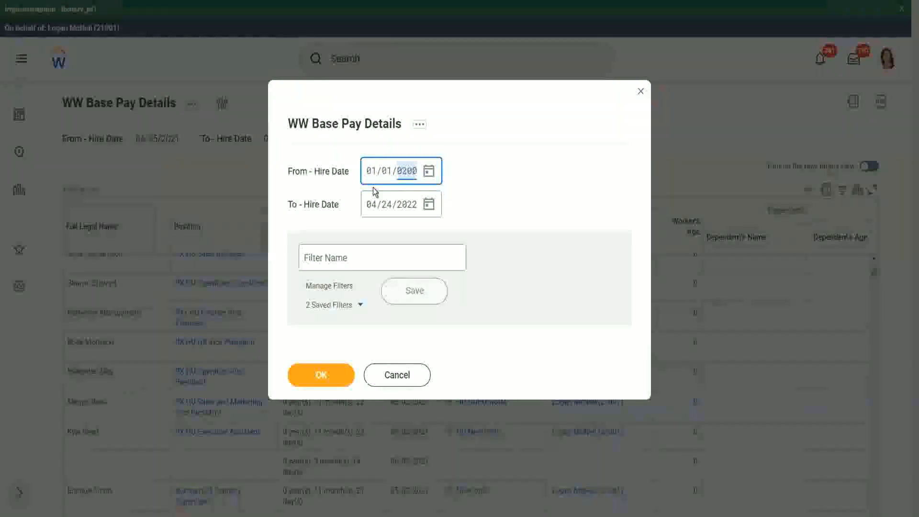
type("0")
key("Tab")
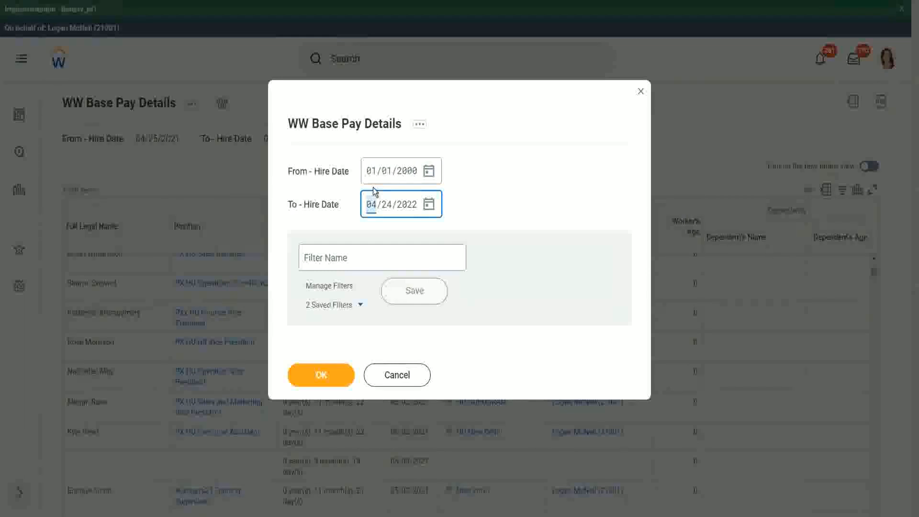
type("12312000")
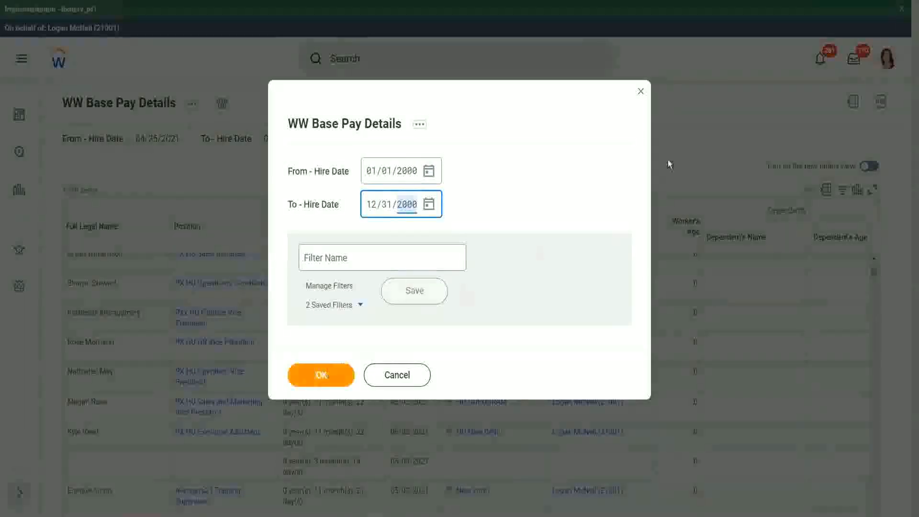
key("Return")
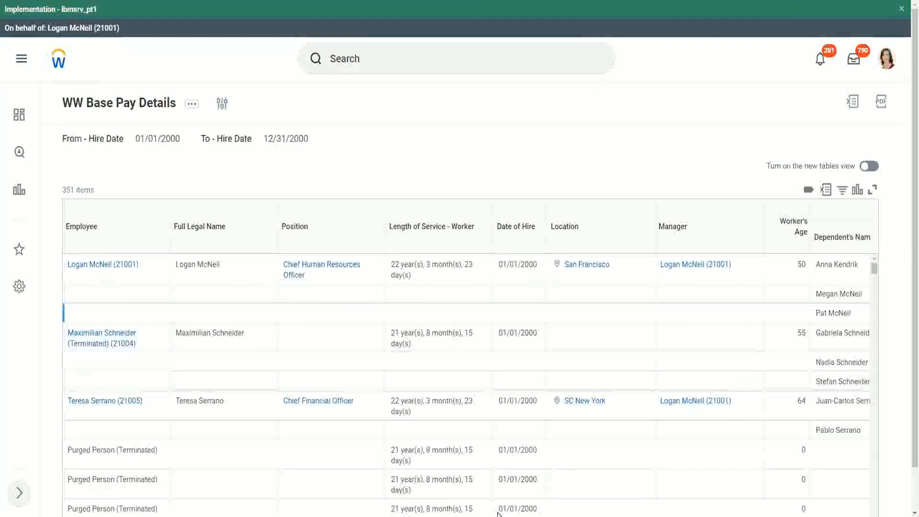
Step: Examine the dependents listed for each worker and compare their ages in the Dependent's Age column
left_click_drag(911, 354, 904, 464)
left_click_drag(727, 501, 825, 503)
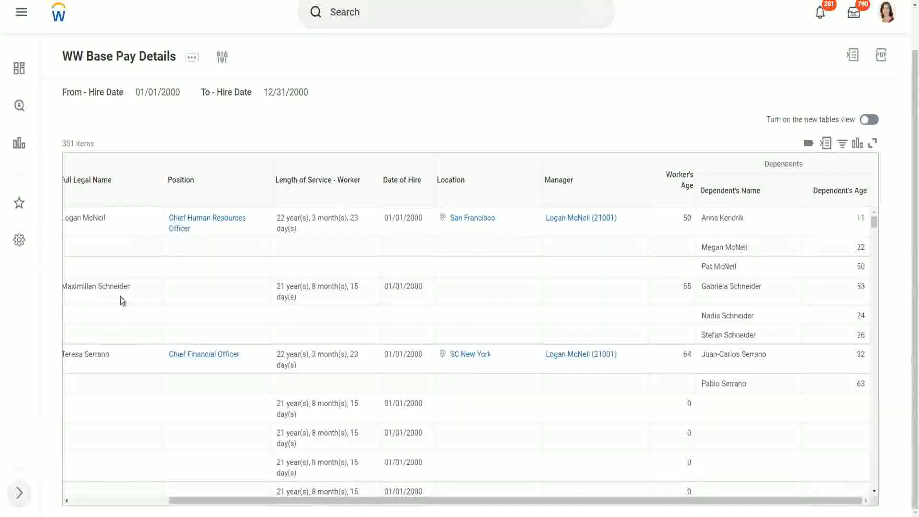
left_click_drag(77, 286, 145, 283)
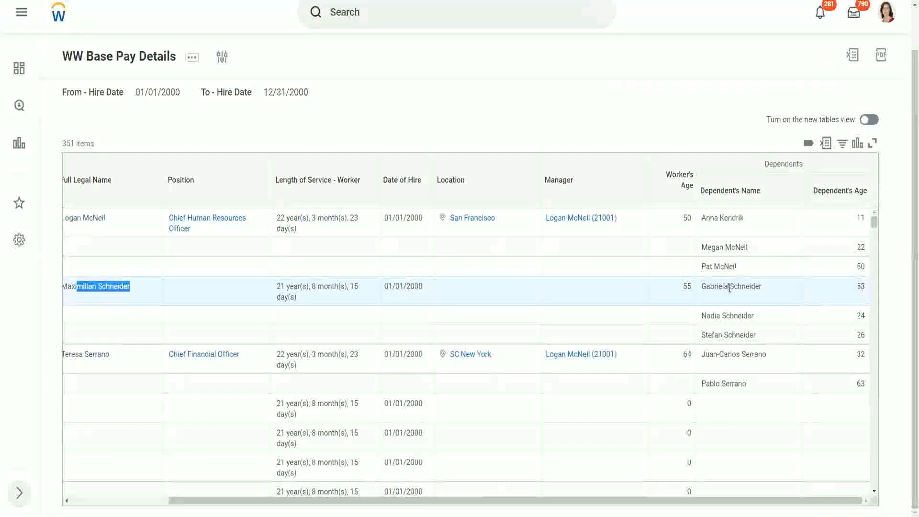
left_click(726, 310)
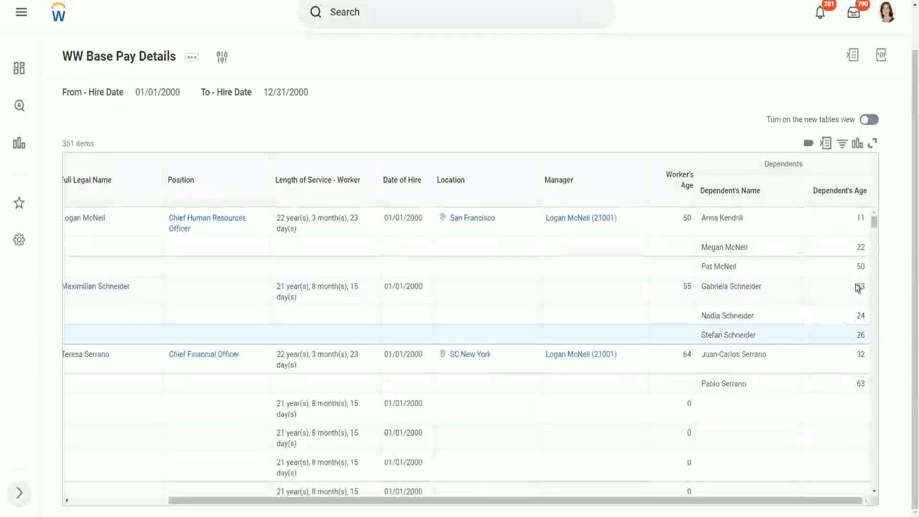
left_click_drag(858, 287, 865, 335)
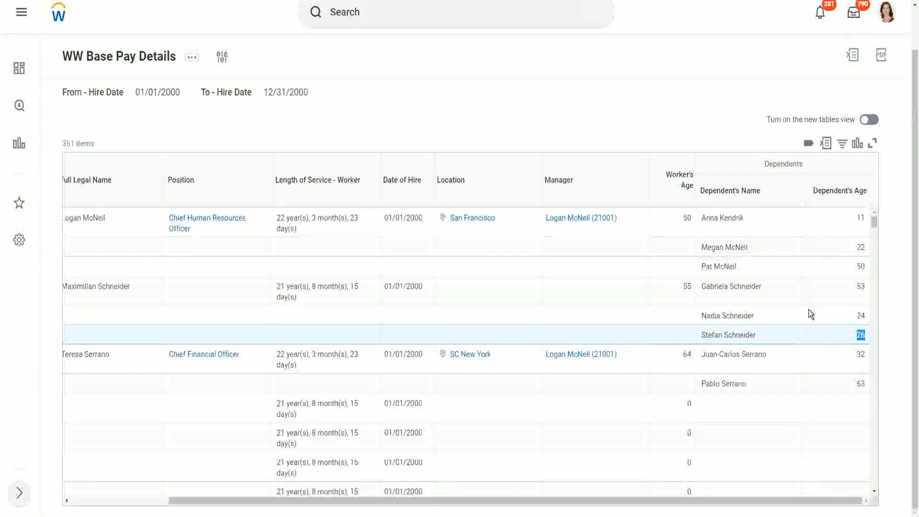
scroll(799, 310, "down", 3)
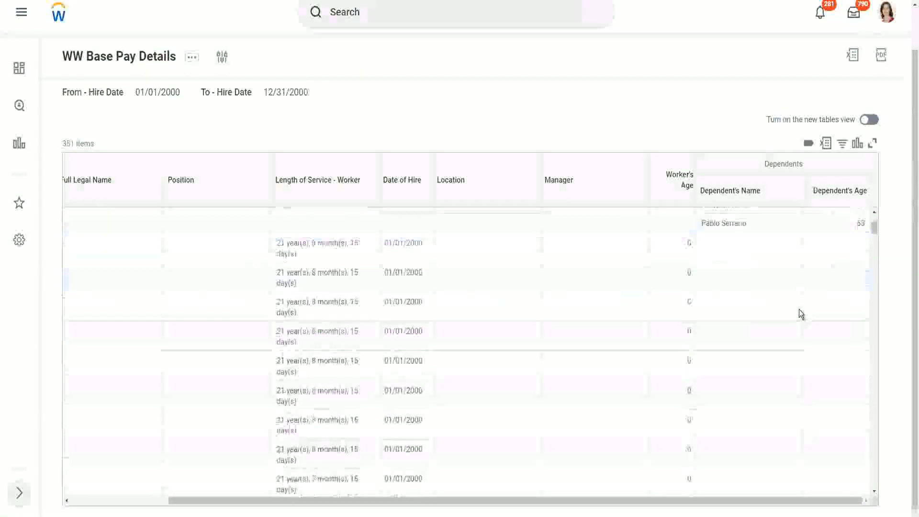
scroll(799, 309, "down", 3)
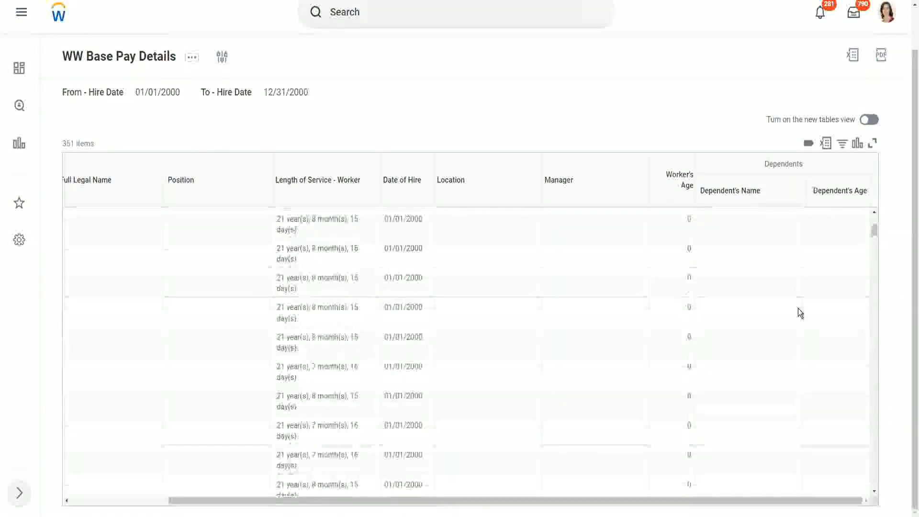
Step: Identify each worker's eldest dependent by reading the Dependent's Name and Dependent's Age columns together
scroll(798, 308, "up", 6)
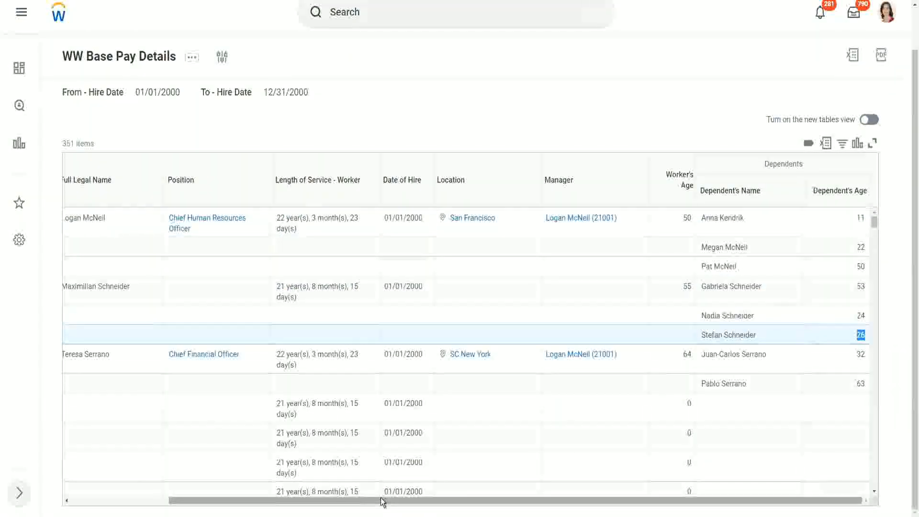
left_click_drag(383, 502, 421, 506)
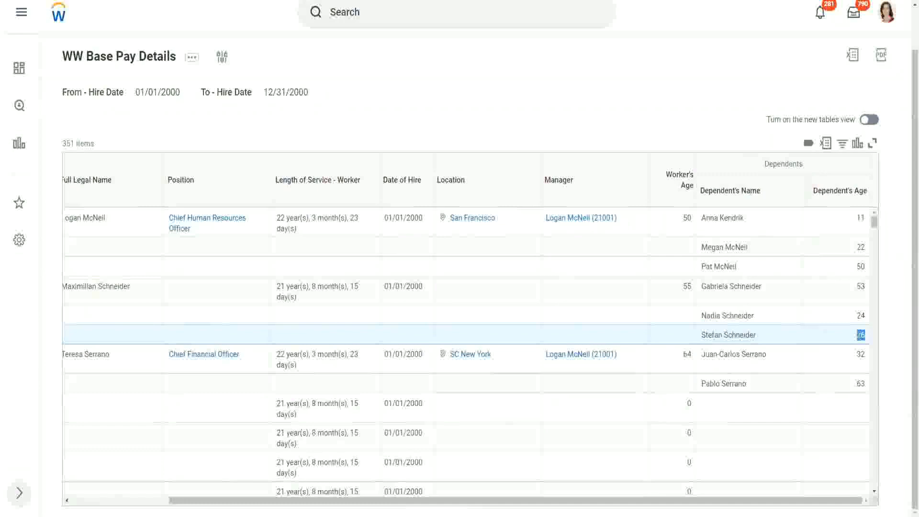
left_click_drag(870, 330, 859, 333)
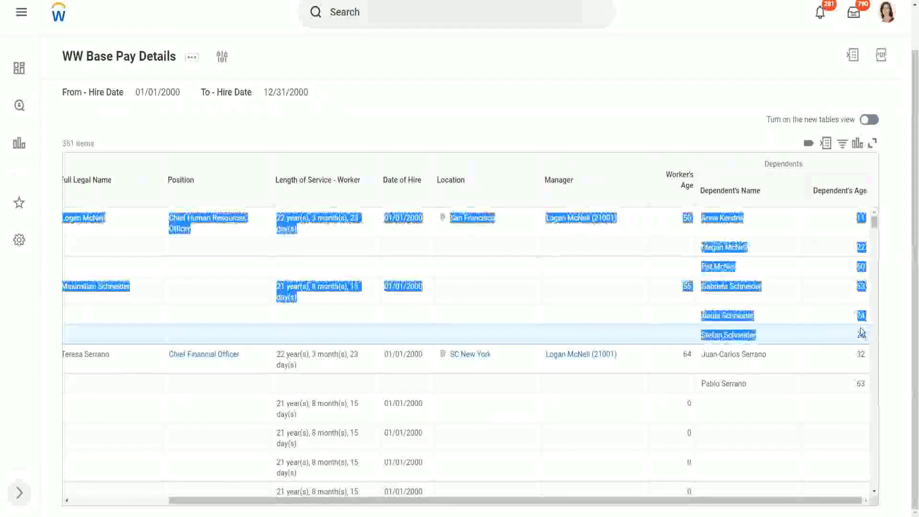
left_click(834, 319)
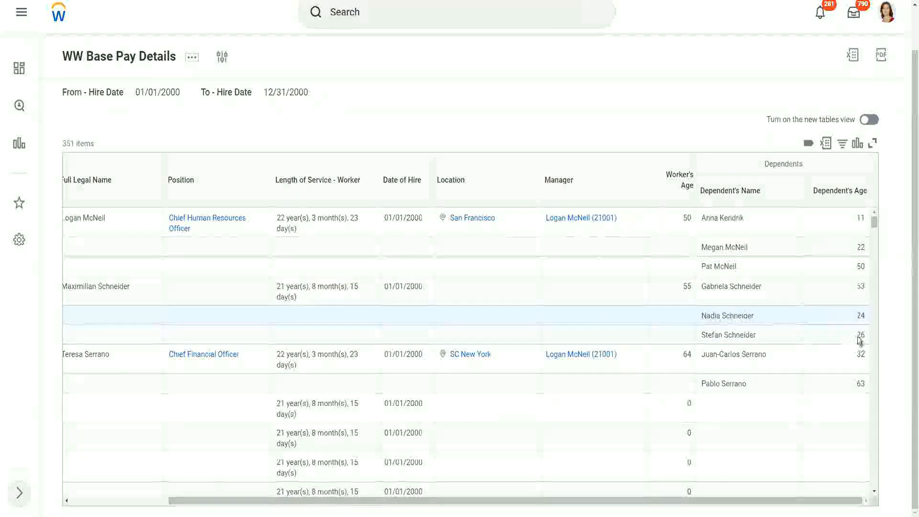
double_click(857, 335)
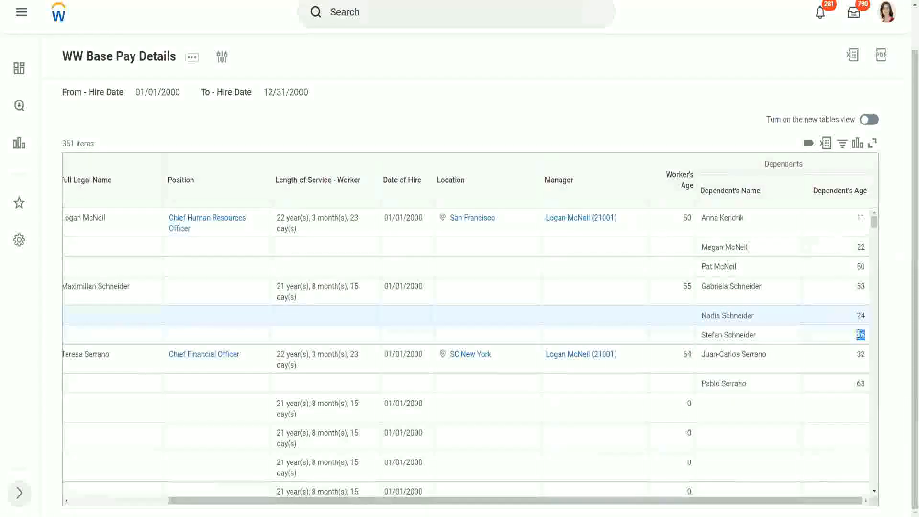
left_click(794, 342)
scroll(794, 343, "down", 1)
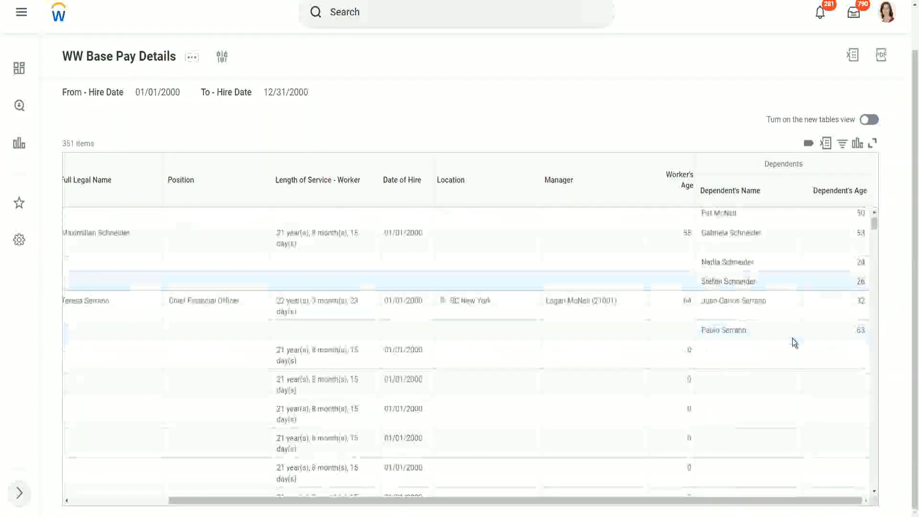
scroll(794, 343, "down", 2)
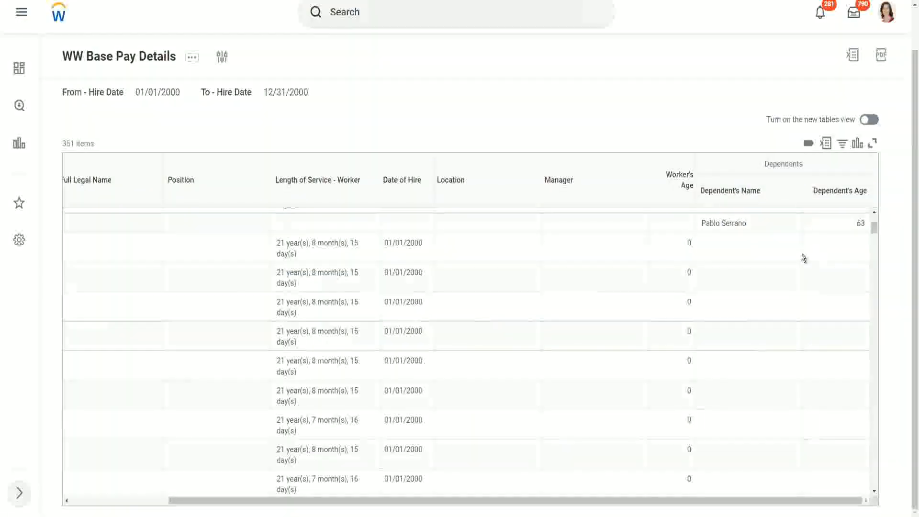
scroll(803, 258, "up", 3)
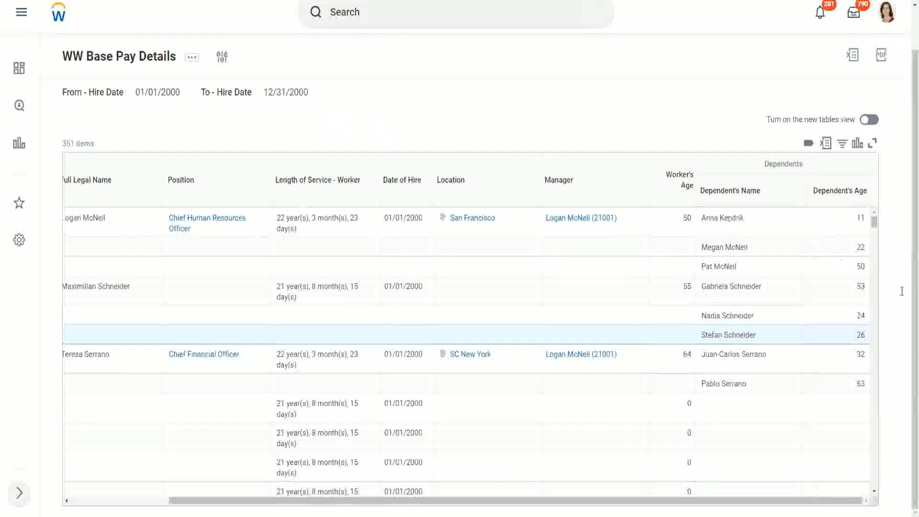
left_click(703, 217)
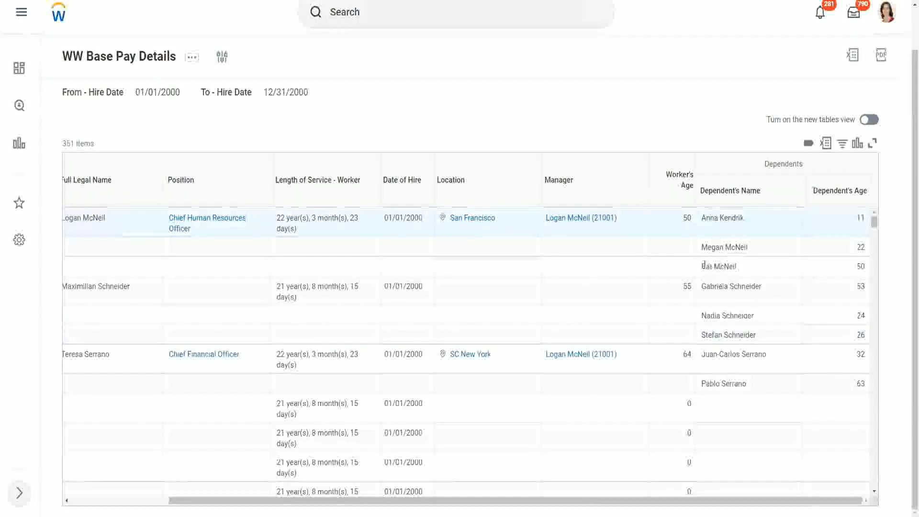
triple_click(741, 266)
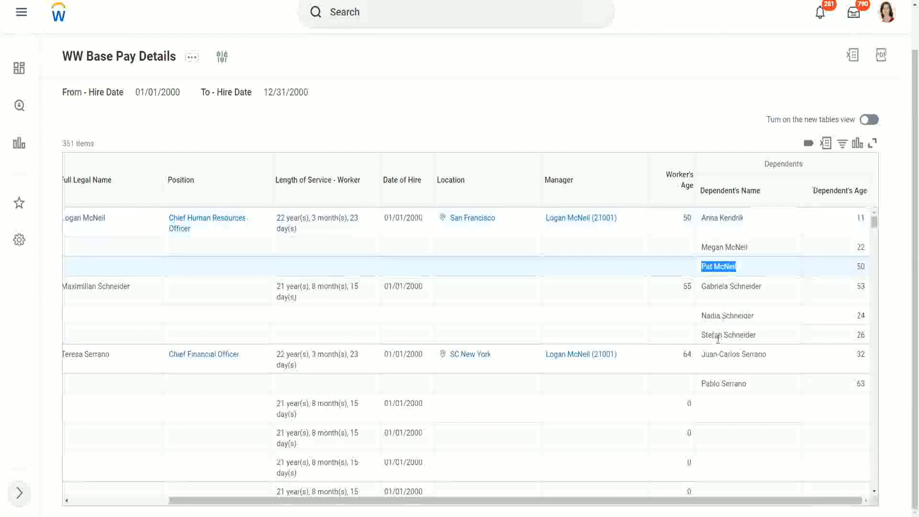
left_click(762, 383)
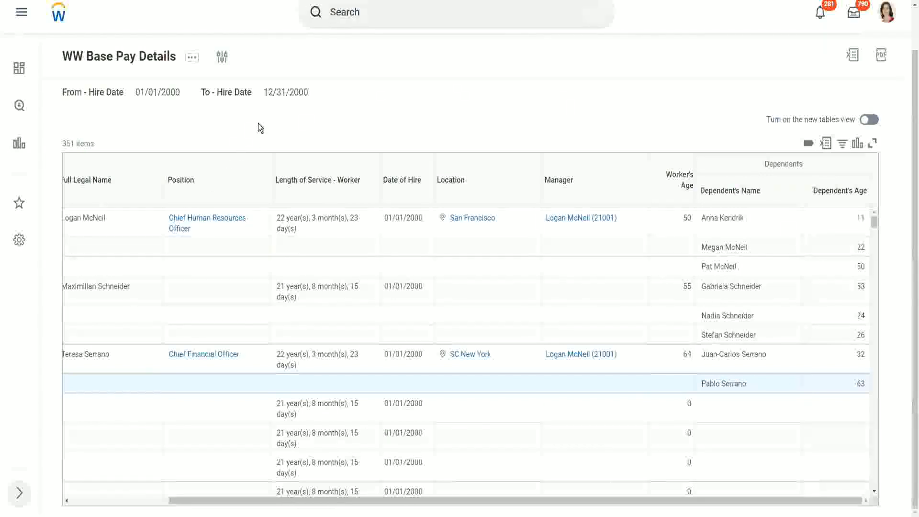
Step: Duplicate the report's browser tab and open the Create Calculated Field task there
right_click(155, 0)
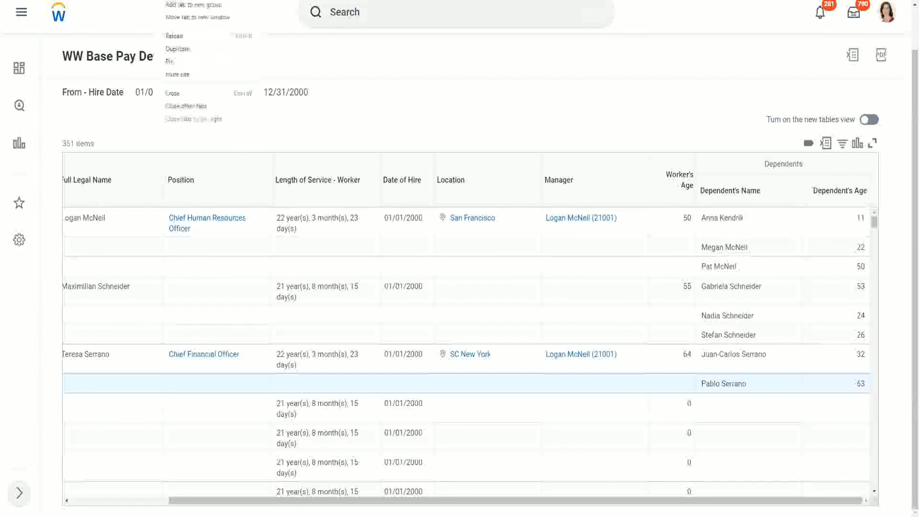
left_click(189, 49)
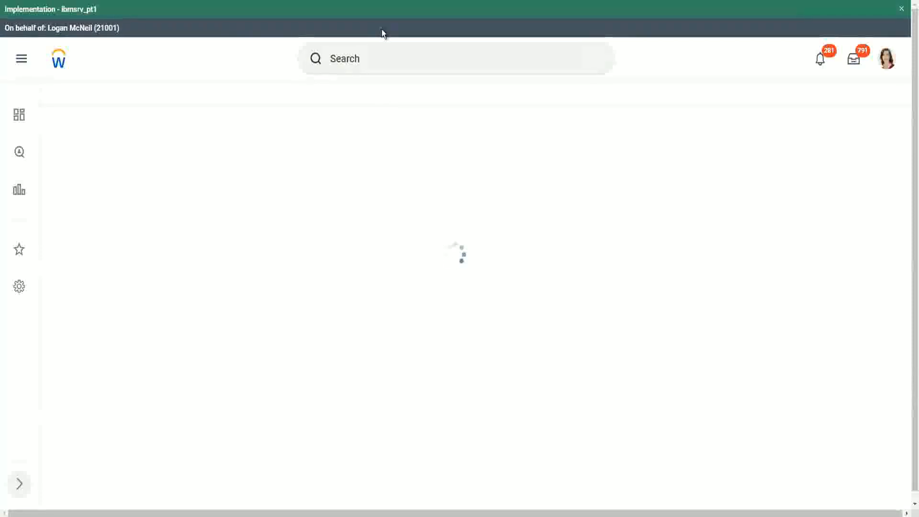
left_click(383, 59)
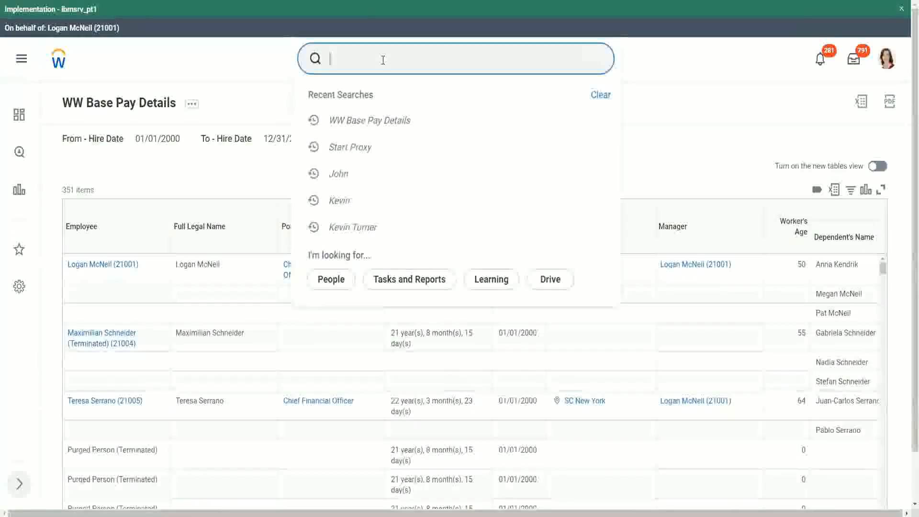
type("create calc ")
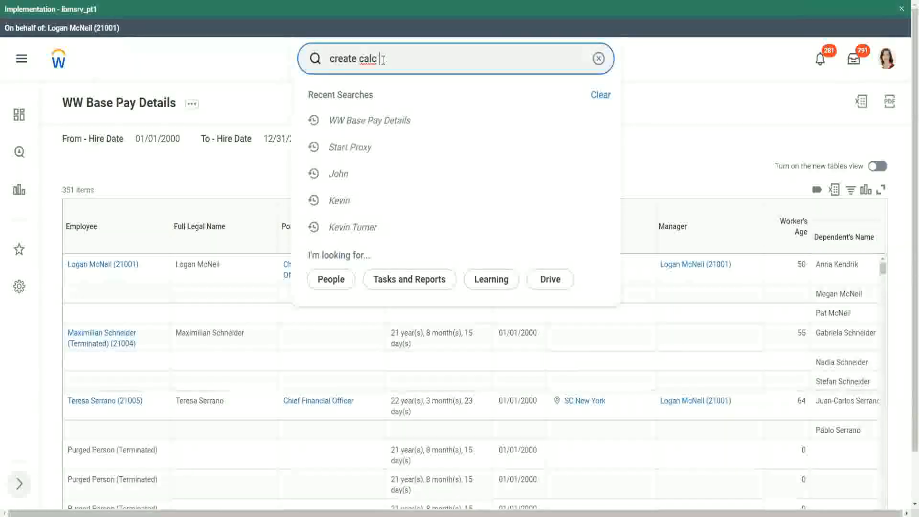
type("field")
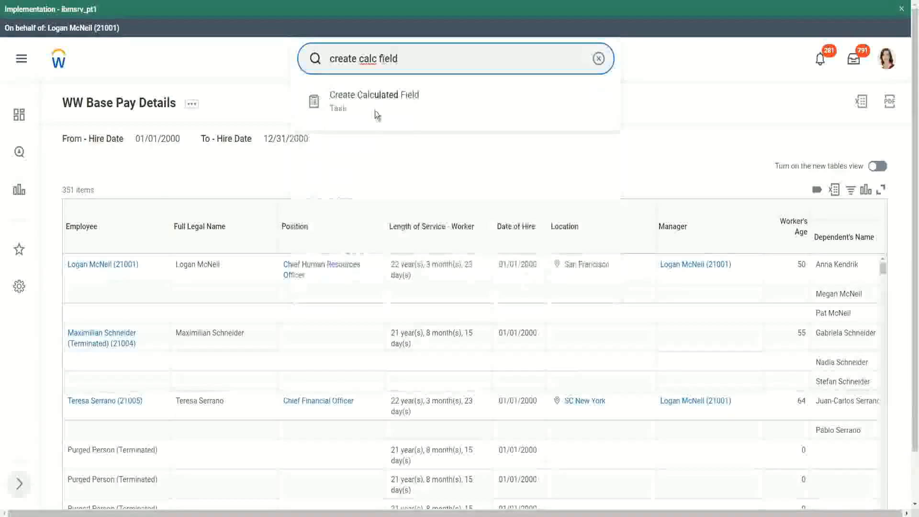
left_click(375, 104)
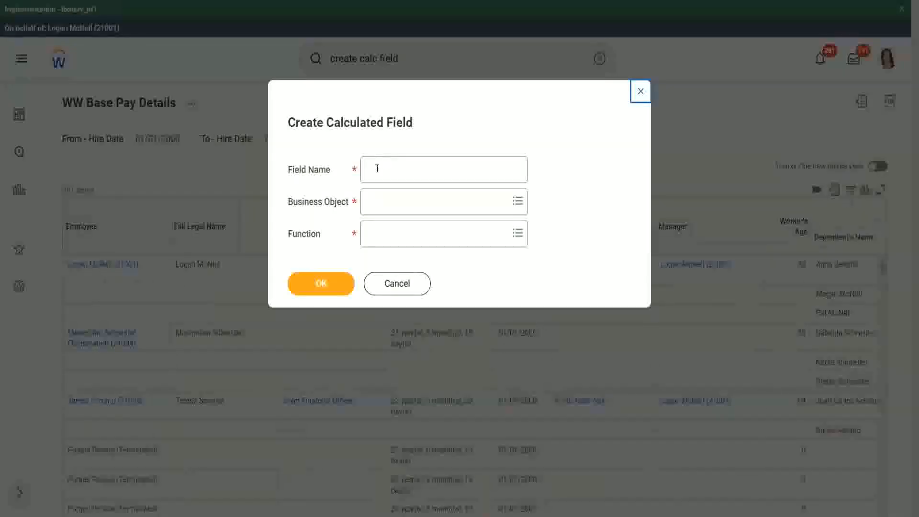
Step: Name the calculated field CF-WW-ESI-Eldest Dependent and set its business object to Worker
left_click(377, 168)
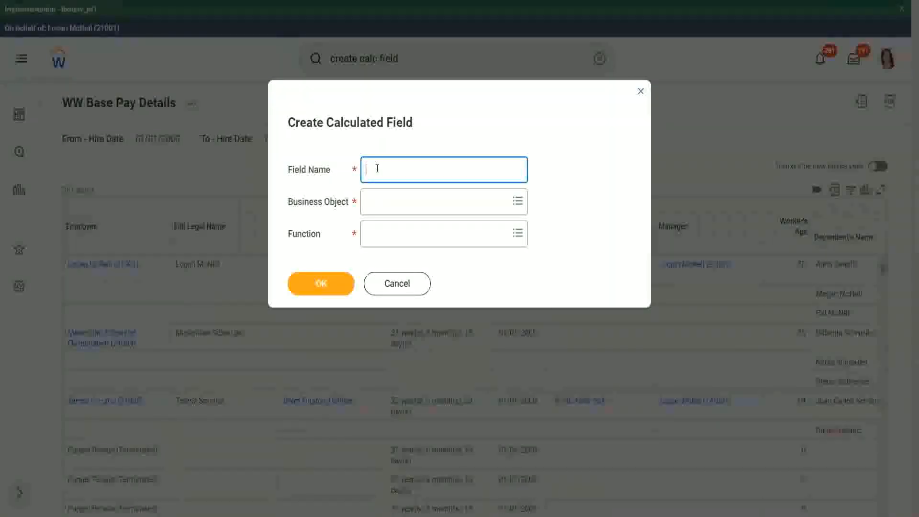
type("CF- WW")
type("-ESI-Eldest Dependent")
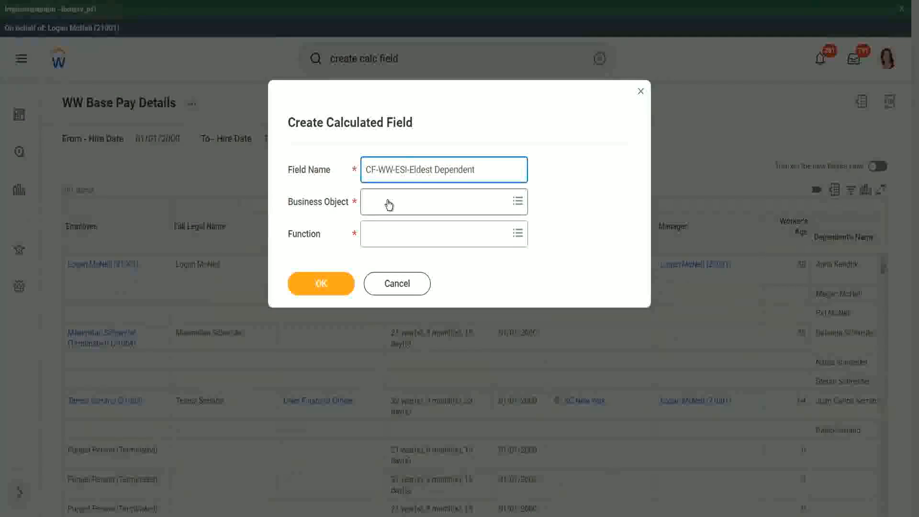
left_click(389, 205)
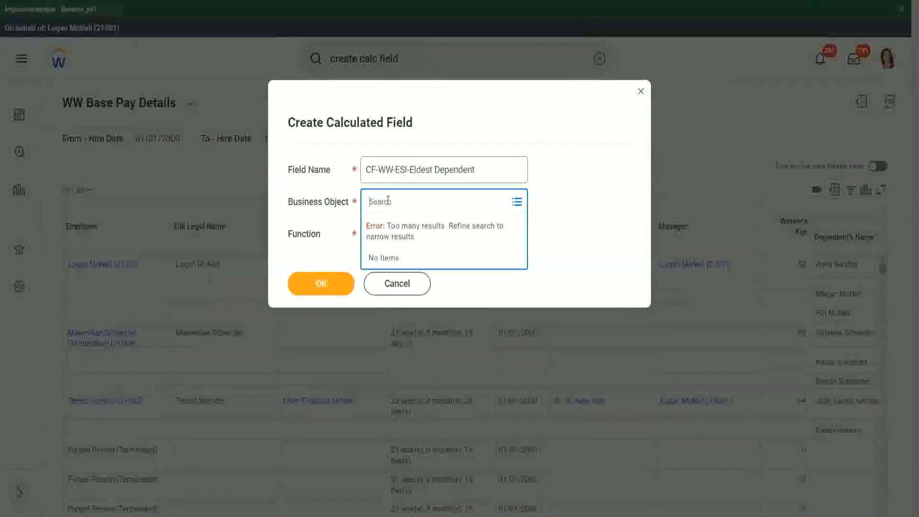
type("worker")
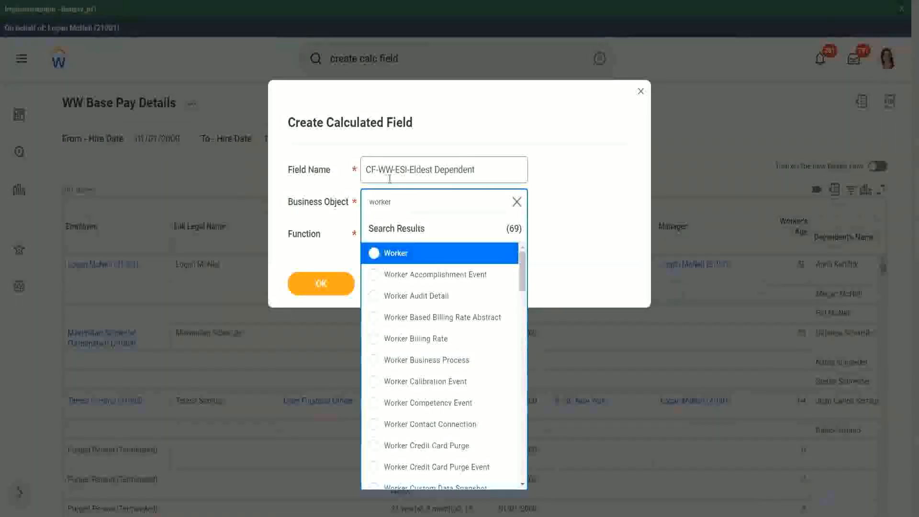
left_click(433, 257)
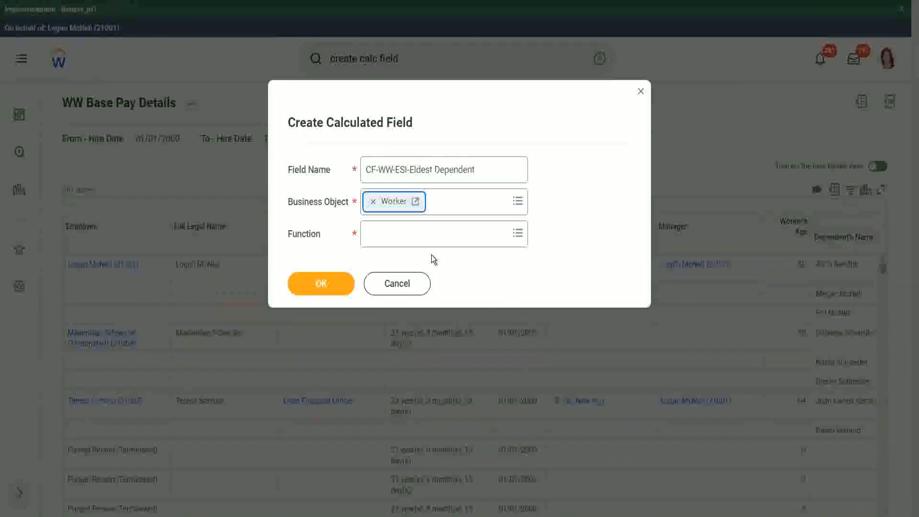
Step: Set the function to Extract Single Instance and proceed to the calculation definition
left_click(391, 238)
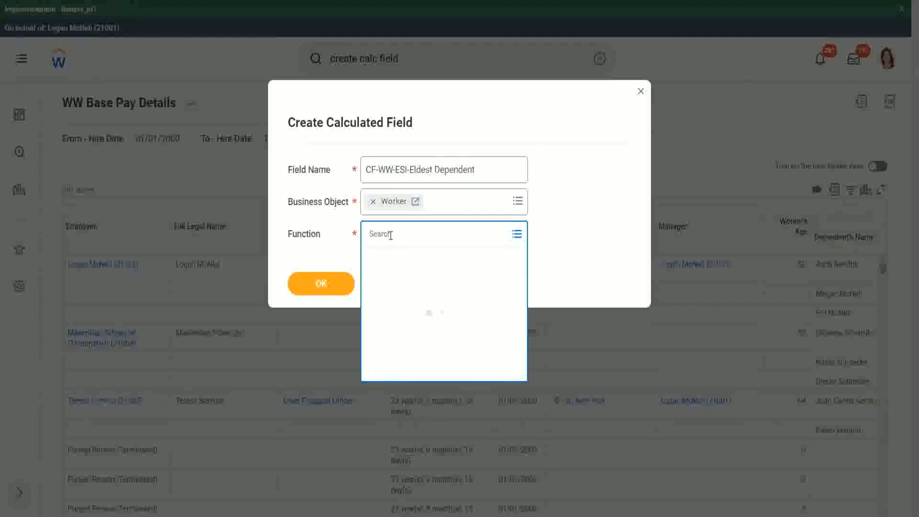
type("esi")
key("Return")
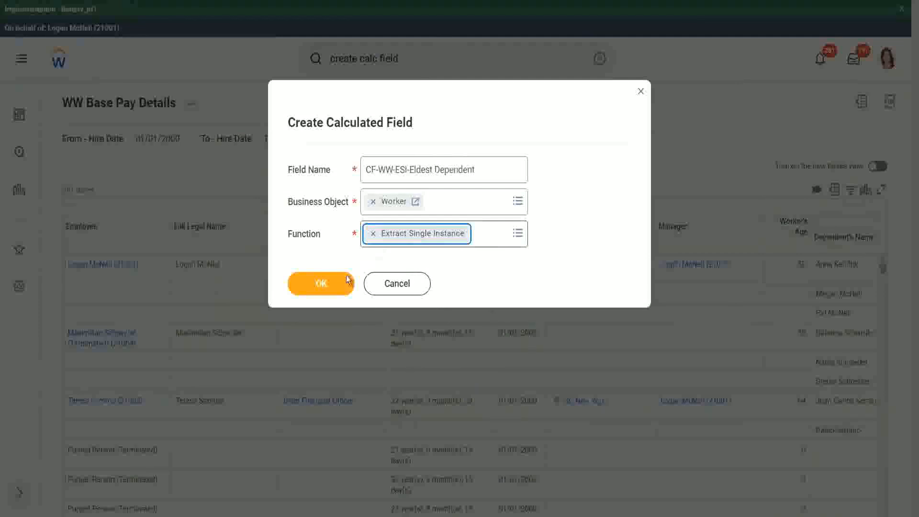
left_click(320, 283)
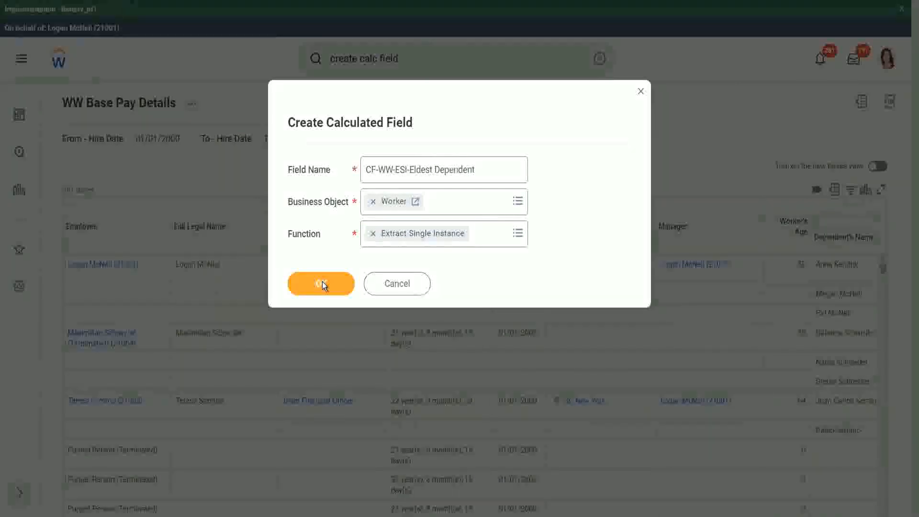
left_click(322, 283)
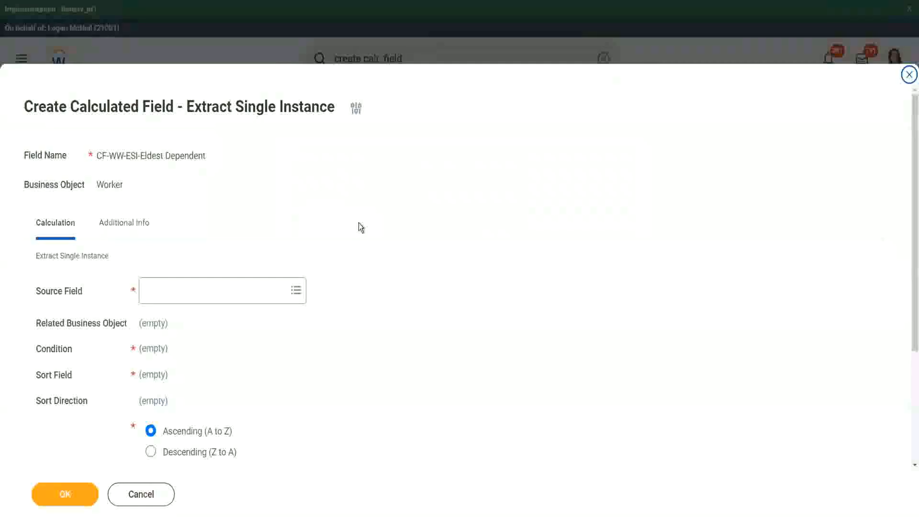
Step: Set the Source Field to Dependents and check the Related Business Object
scroll(359, 226, "down", 3)
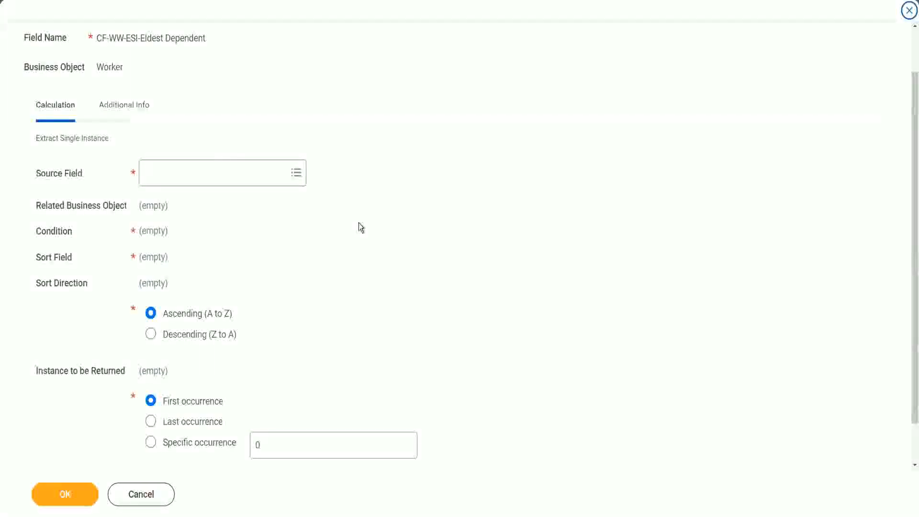
left_click(184, 173)
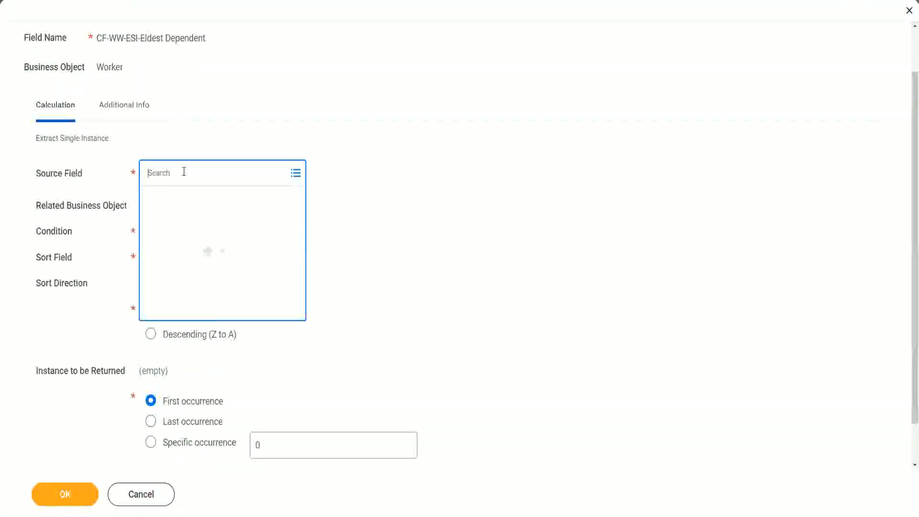
type("depemnd")
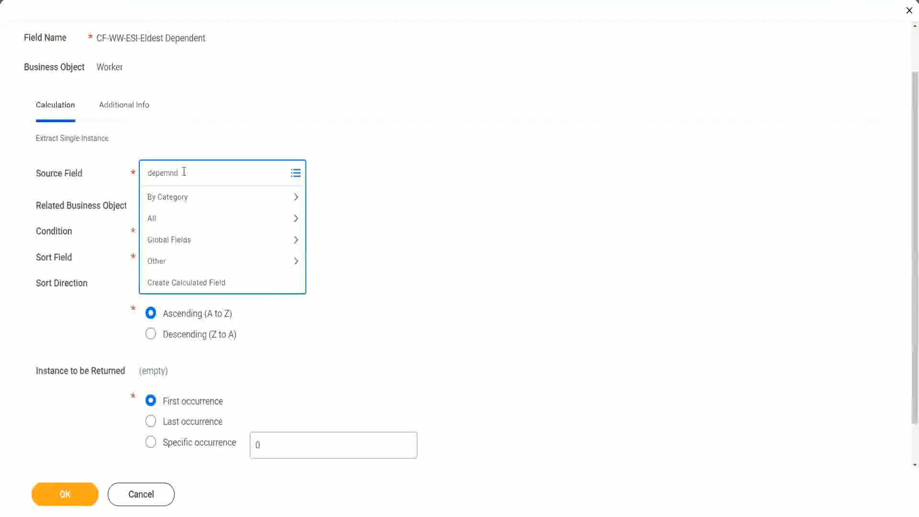
key("BackSpace")
key("BackSpace")
key("BackSpace")
type("ndent")
key("Return")
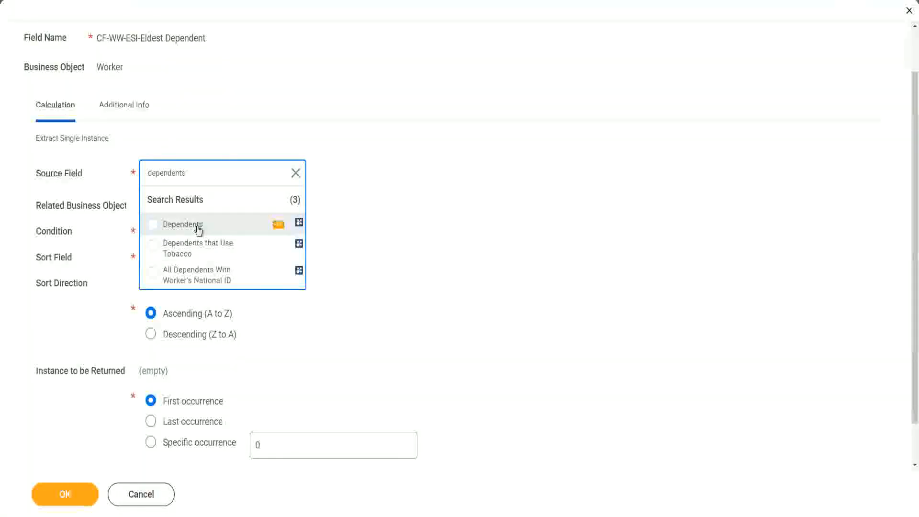
left_click(198, 228)
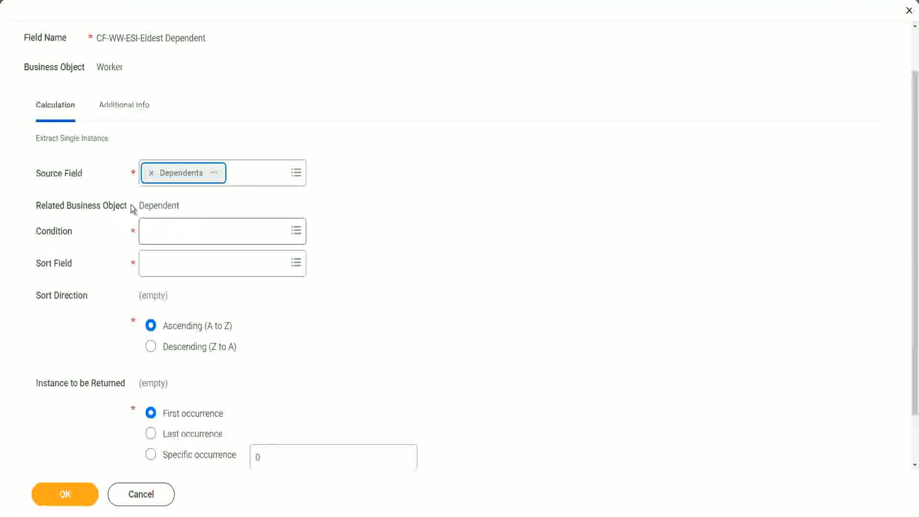
left_click_drag(139, 206, 182, 205)
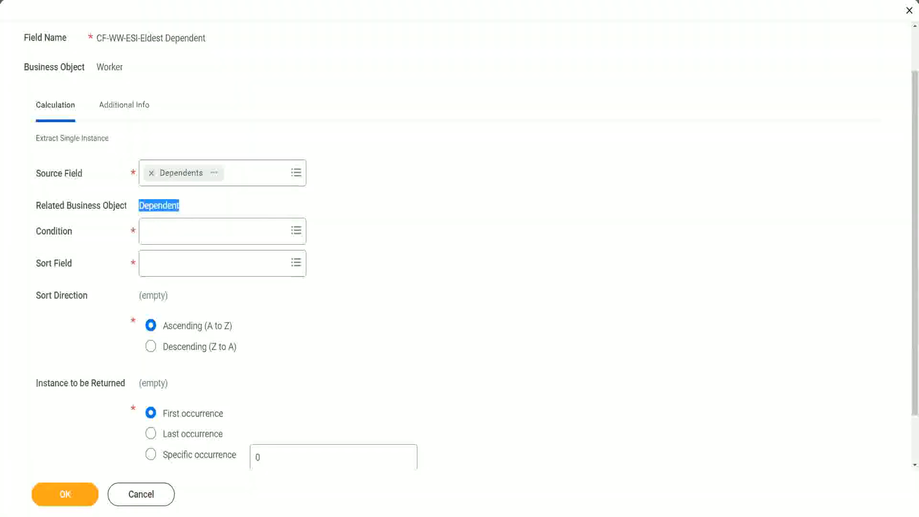
left_click_drag(30, 193, 200, 215)
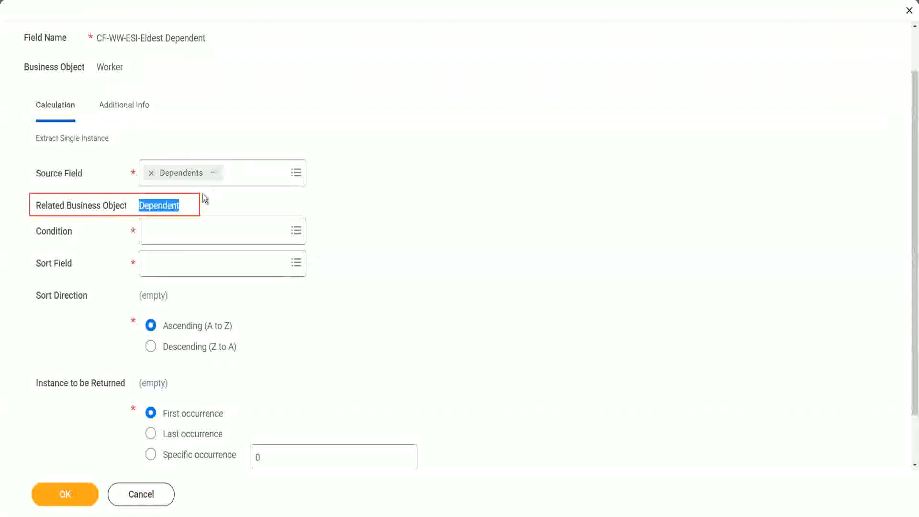
left_click(158, 206)
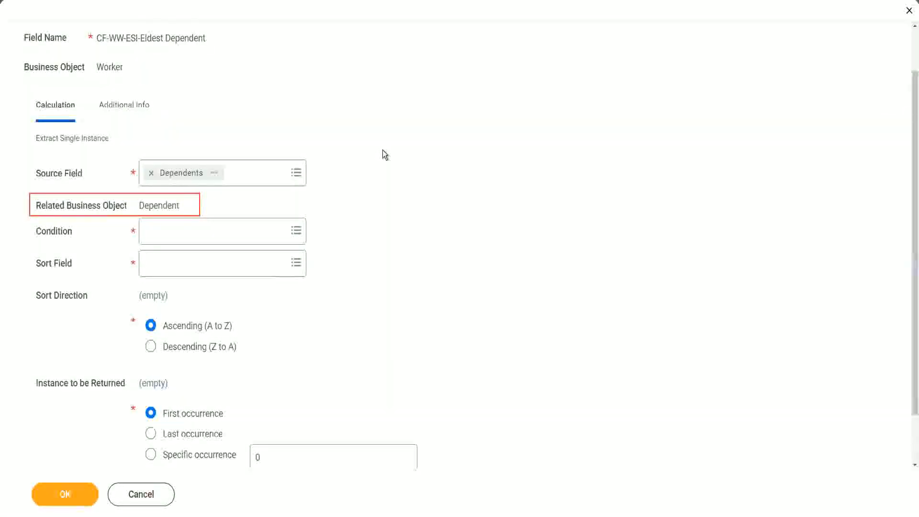
Step: Set the Condition of the Extract Single Instance calculation to Is True
left_click(175, 231)
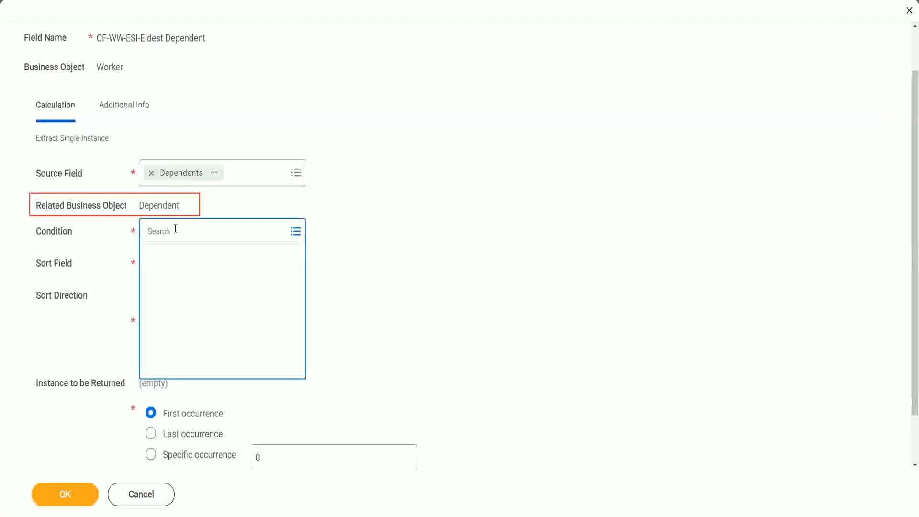
type("is ")
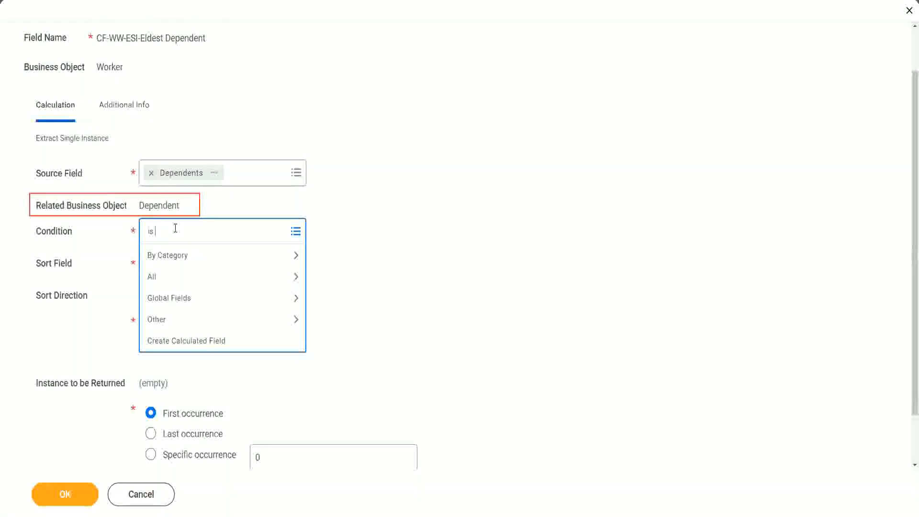
type("true")
key("Return")
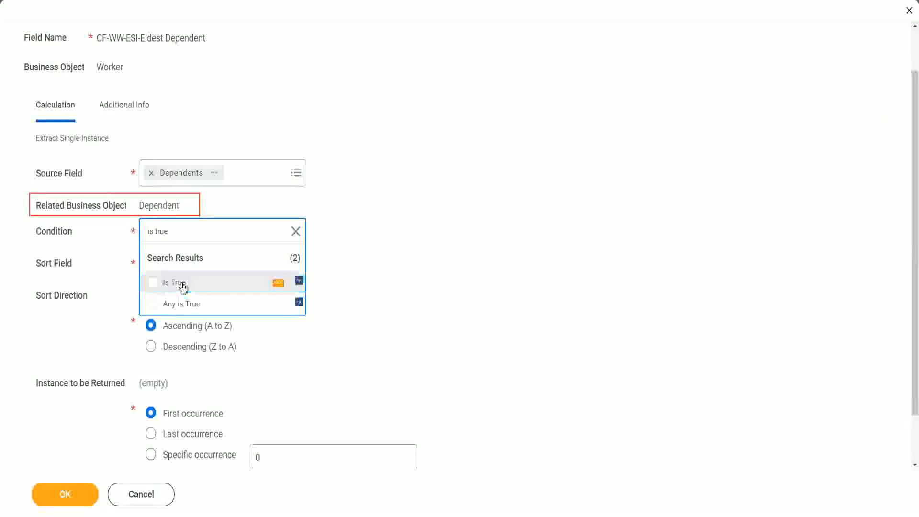
left_click(182, 287)
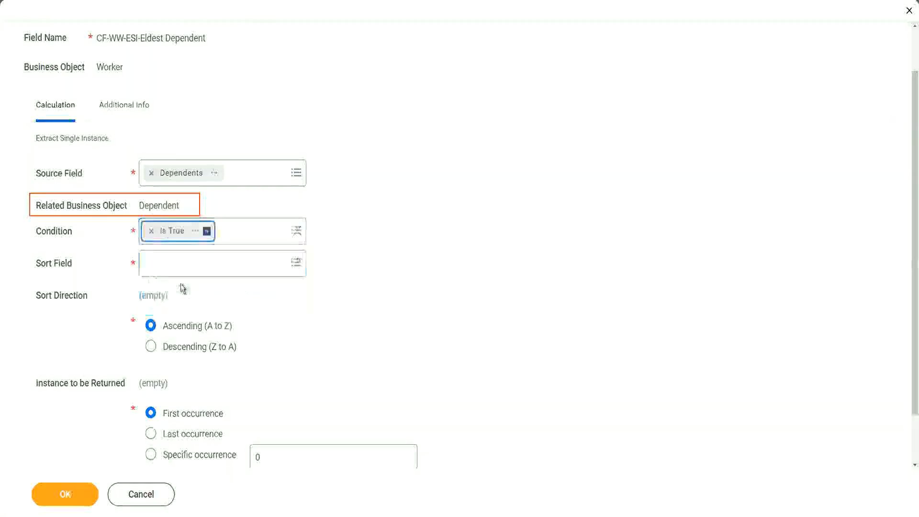
Step: Read the description of the Is True report field and close its details
left_click(197, 234)
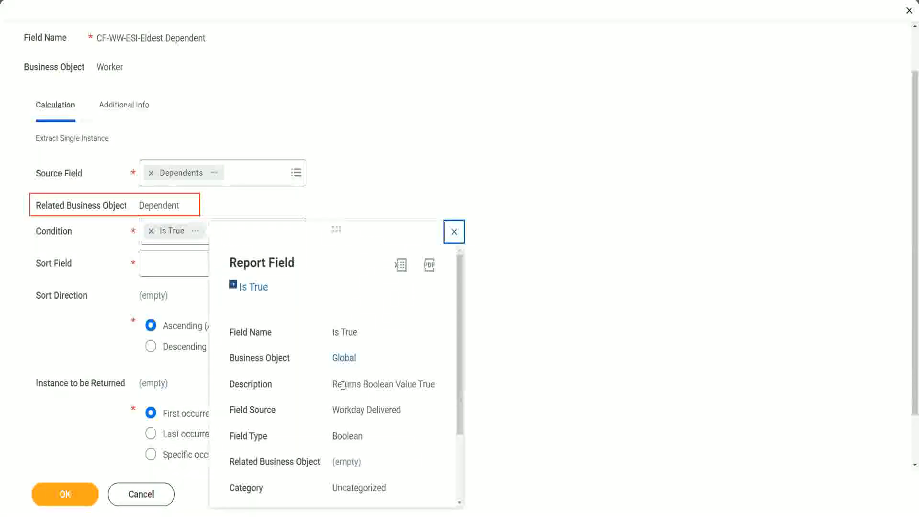
left_click_drag(334, 386, 436, 385)
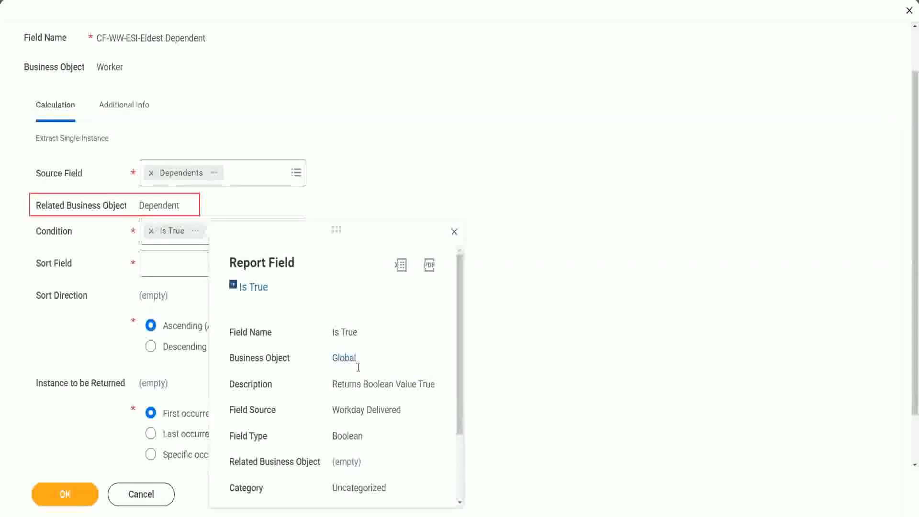
left_click(455, 233)
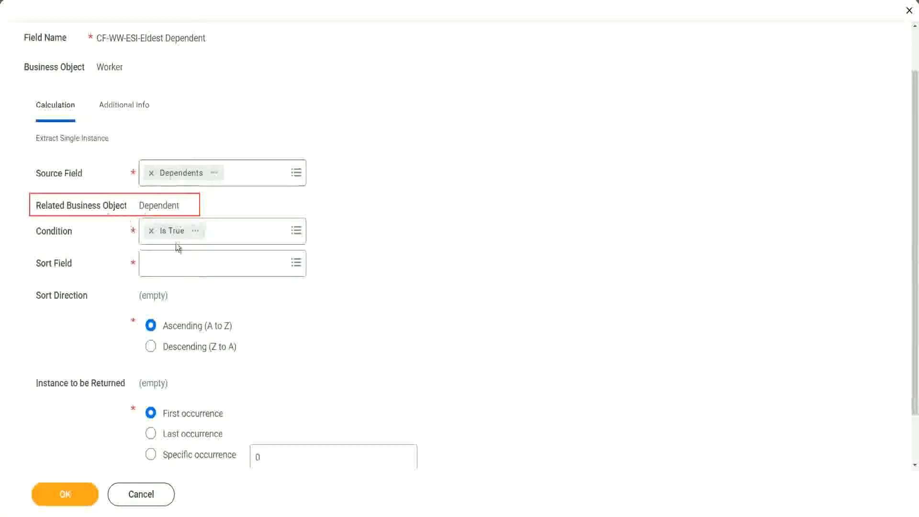
Step: Set the Sort Field of the calculation to the dependent's Age
left_click(173, 268)
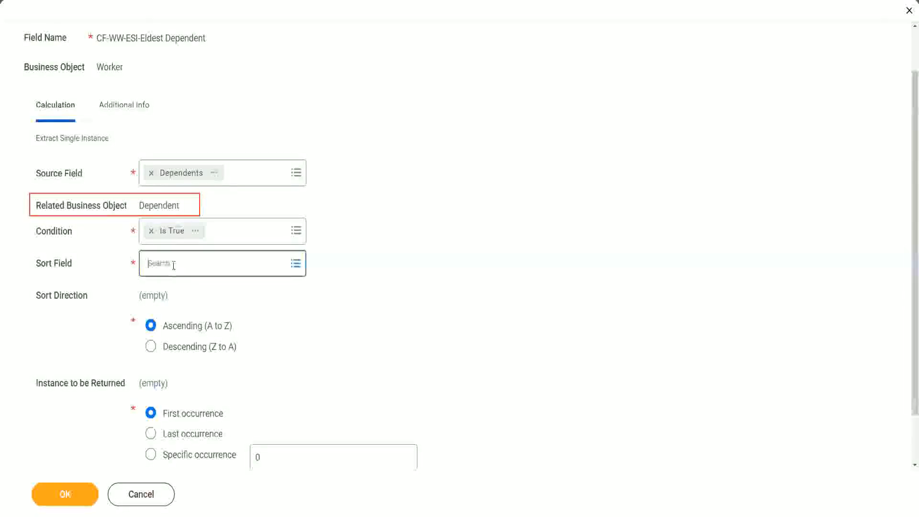
type("a")
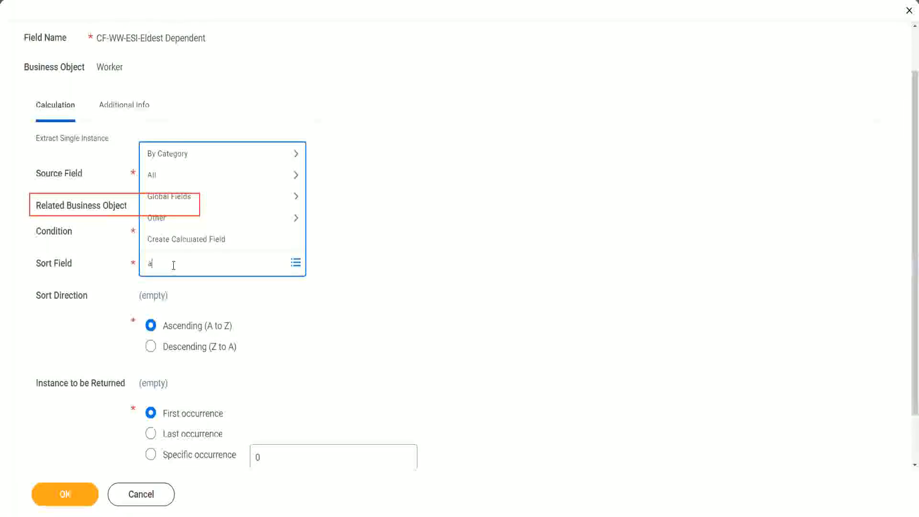
type("ge")
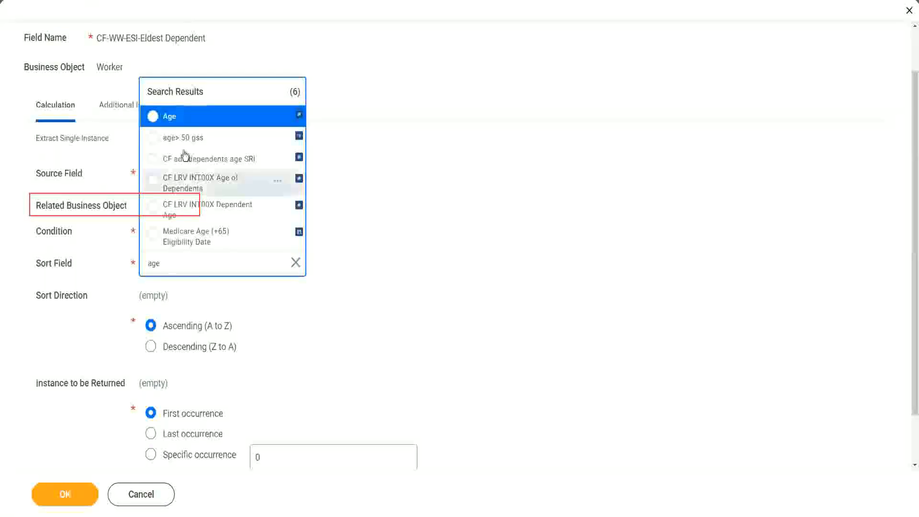
left_click(171, 119)
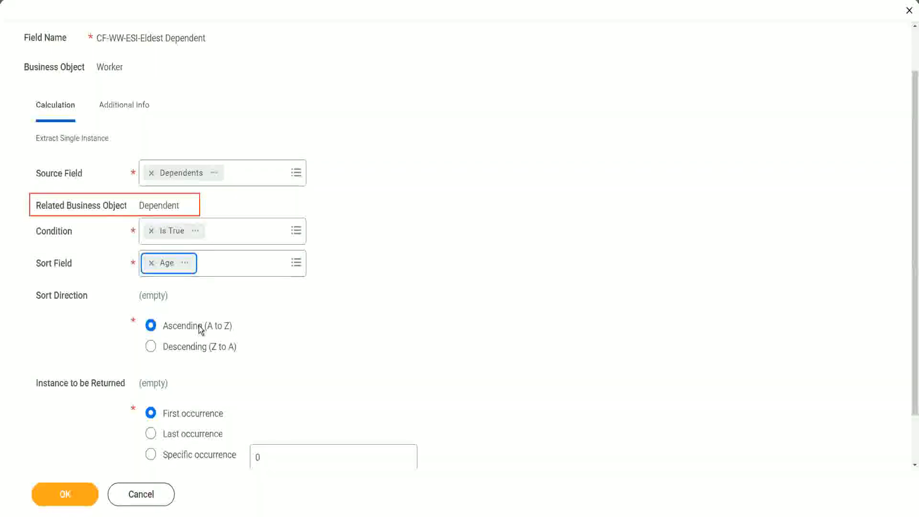
Step: Set the Sort Direction to Descending (Z to A) and save the calculated field
left_click(200, 352)
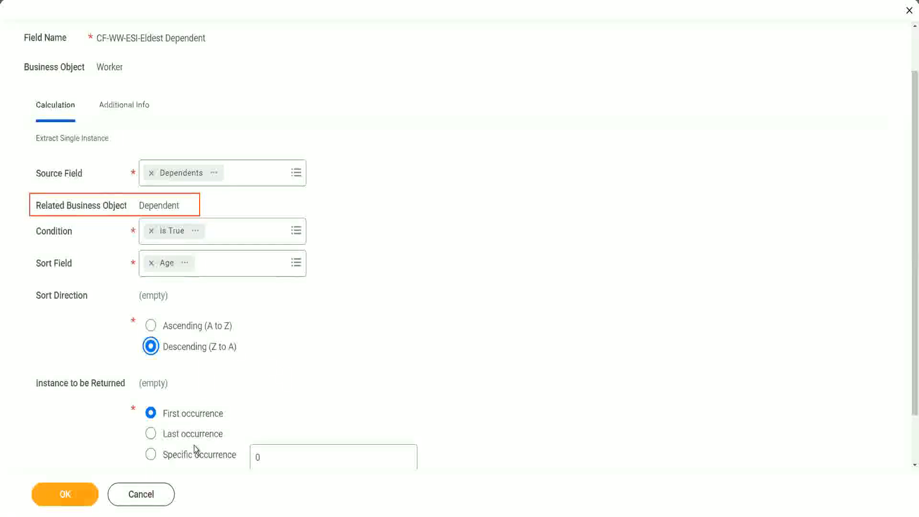
mouse_move(195, 450)
left_click(66, 496)
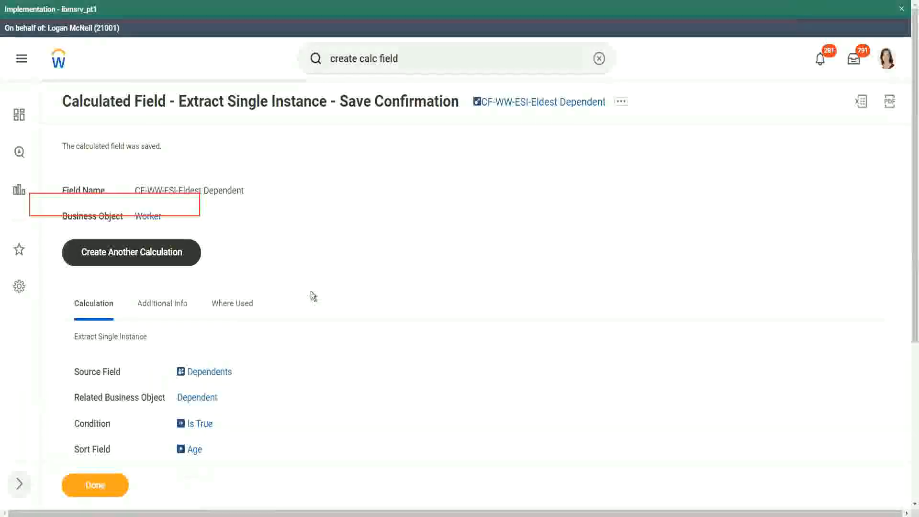
scroll(311, 291, "down", 2)
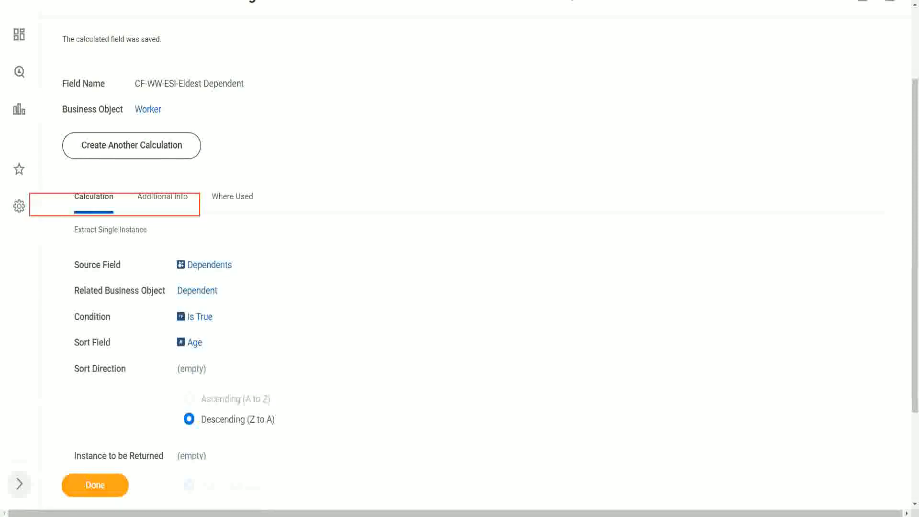
Step: Switch to the text editor notes and reword line 13 to "How to find the Eldest Dependent Child ??"
key("alt+Tab")
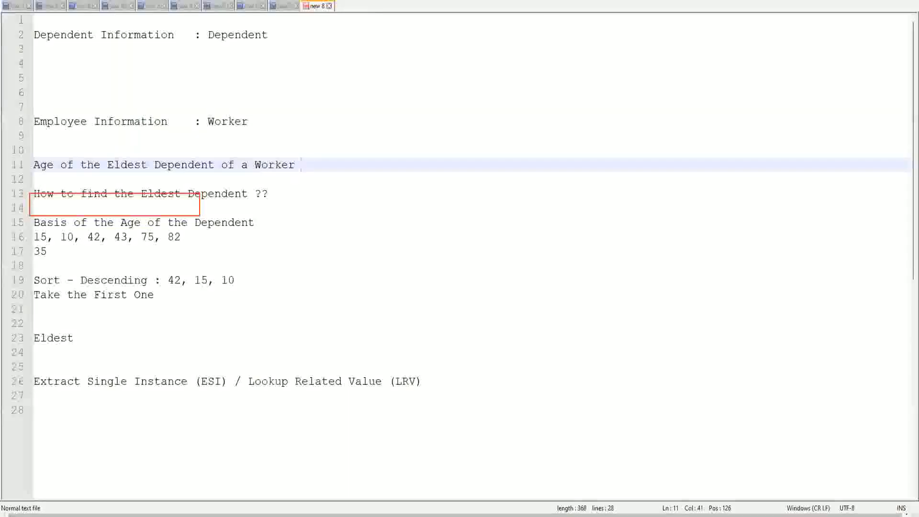
double_click(217, 194)
type("Child ")
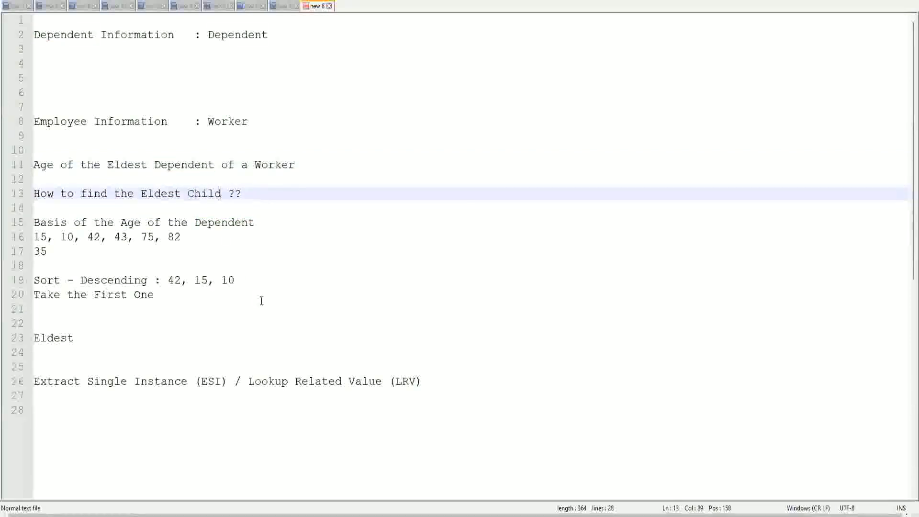
type("as a")
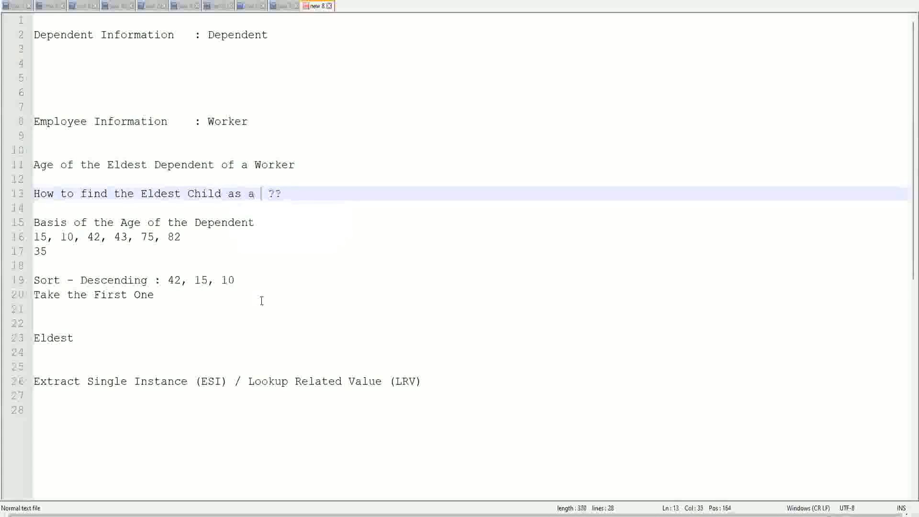
key("BackSpace")
key("BackSpace")
key("BackSpace")
key("BackSpace")
key("BackSpace")
key("BackSpace")
key("BackSpace")
key("BackSpace")
key("BackSpace")
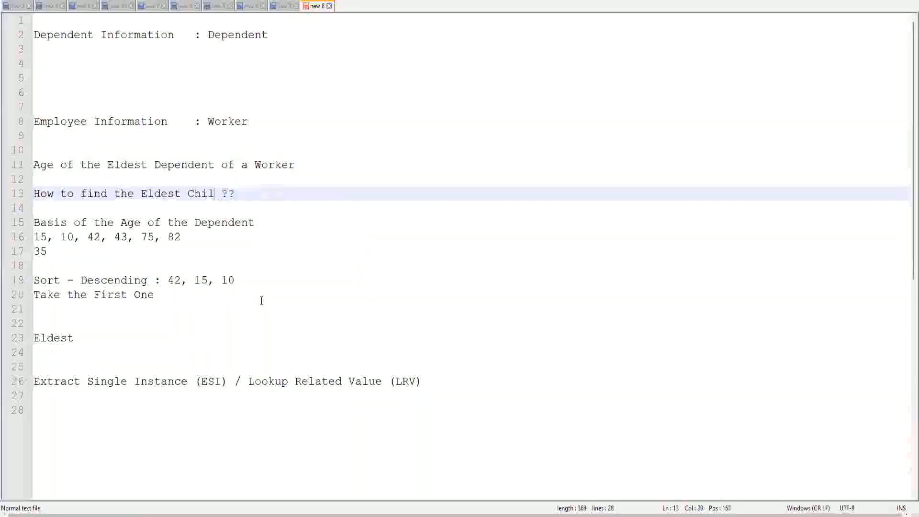
type("De")
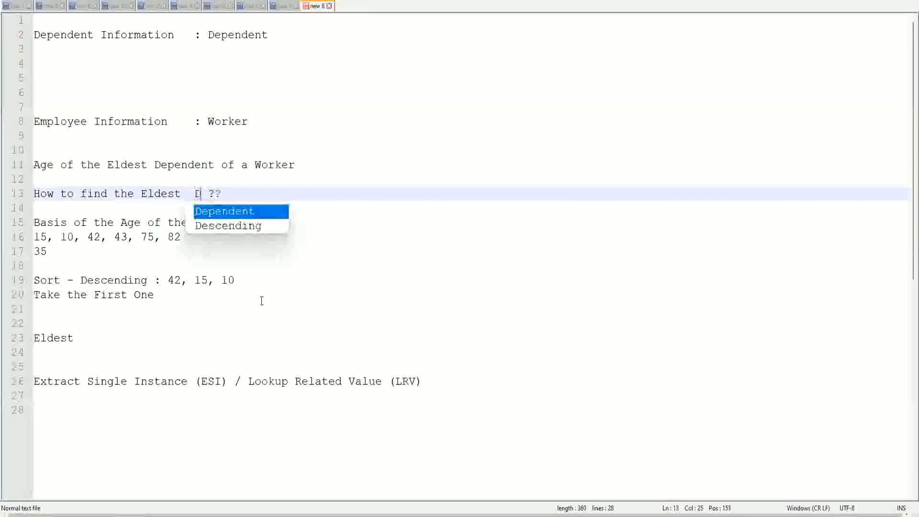
key("Return")
type("Child")
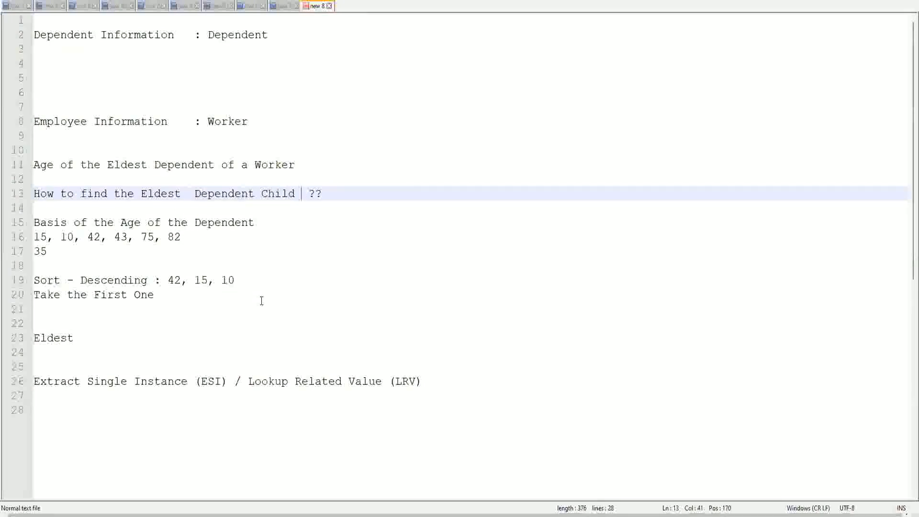
left_click(188, 194)
key("Delete")
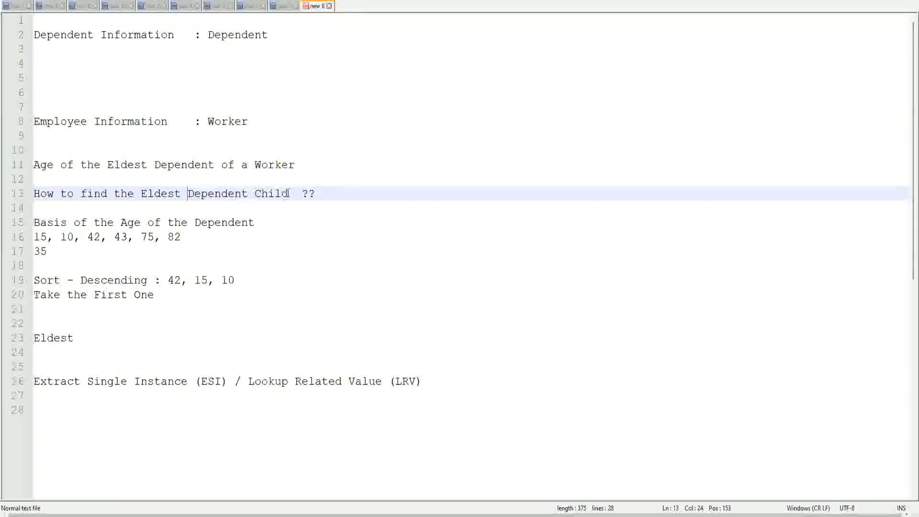
Step: Highlight the words "Dependent Child" in line 13 to examine the changed requirement
left_click_drag(189, 193, 288, 194)
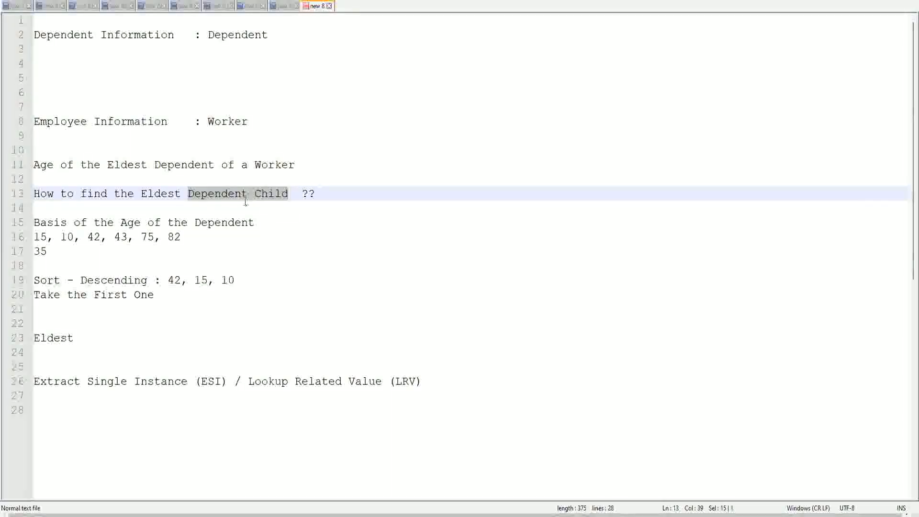
left_click(274, 196)
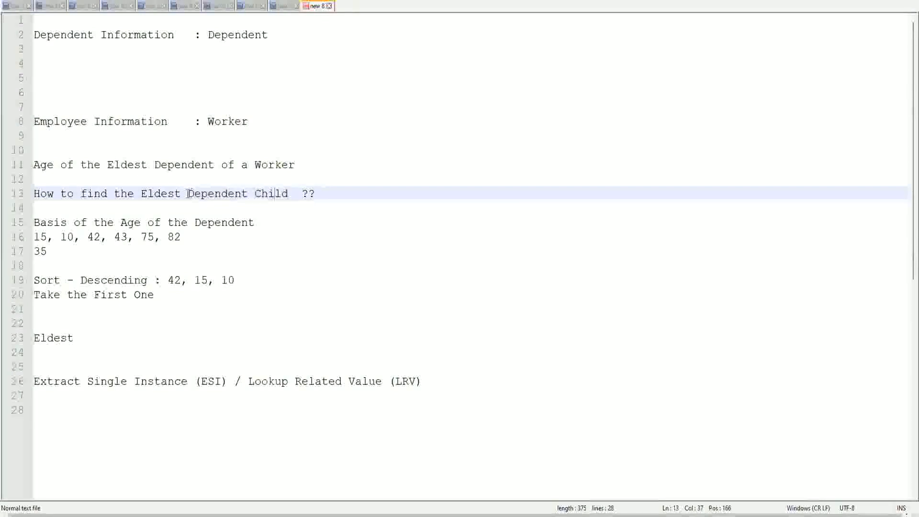
left_click_drag(187, 194, 287, 198)
left_click(281, 194)
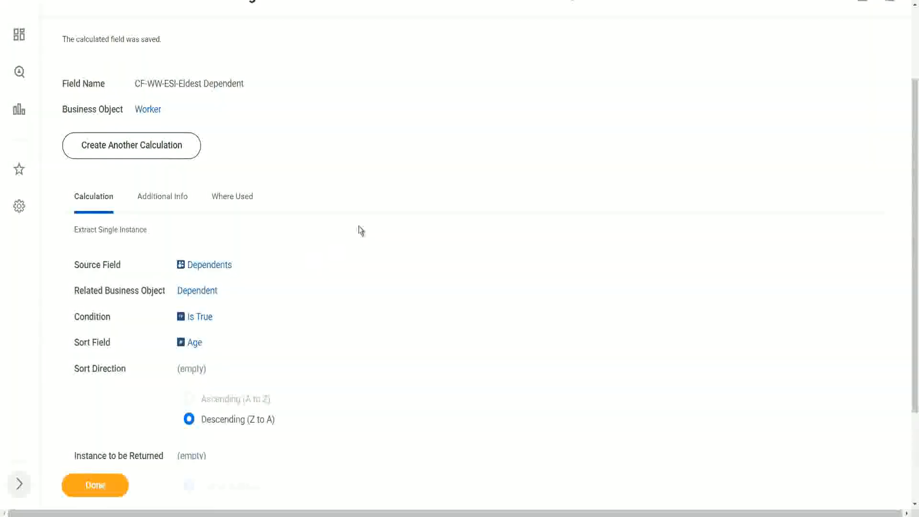
Step: Return to the saved calculated field in Workday, open it for editing and rename it CF-WW-ESI-Eldest Dependent Child
scroll(359, 229, "up", 2)
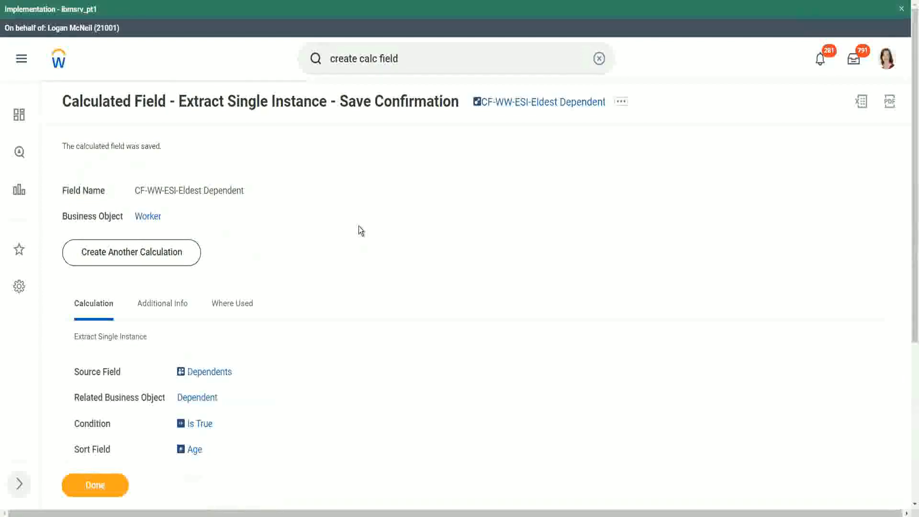
scroll(360, 228, "down", 1)
scroll(362, 233, "down", 1)
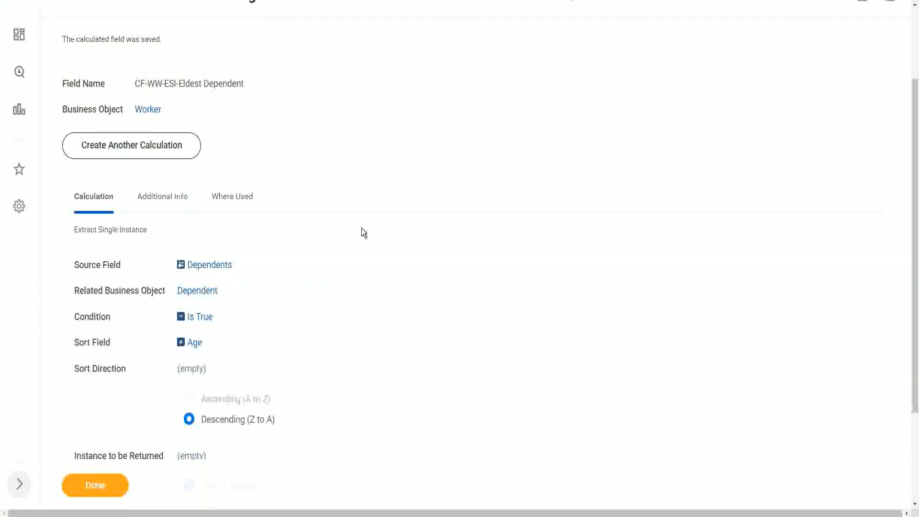
scroll(362, 233, "up", 1)
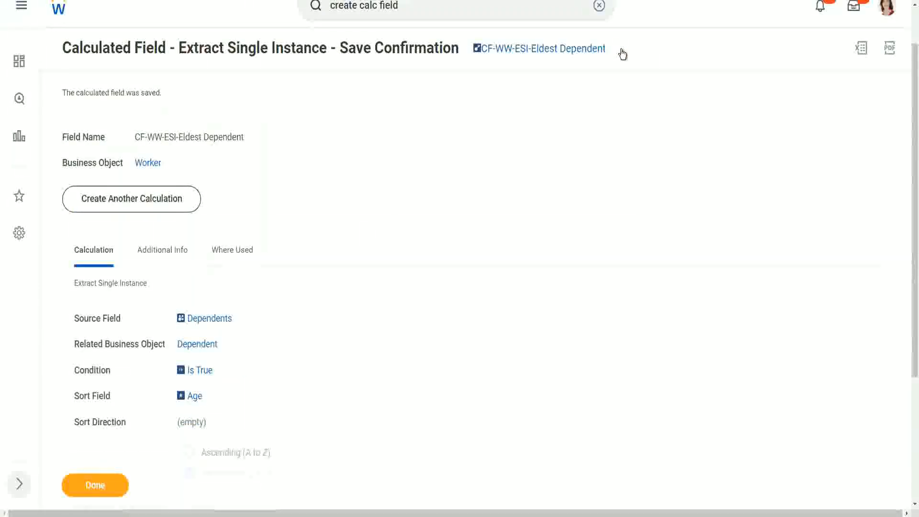
left_click(622, 52)
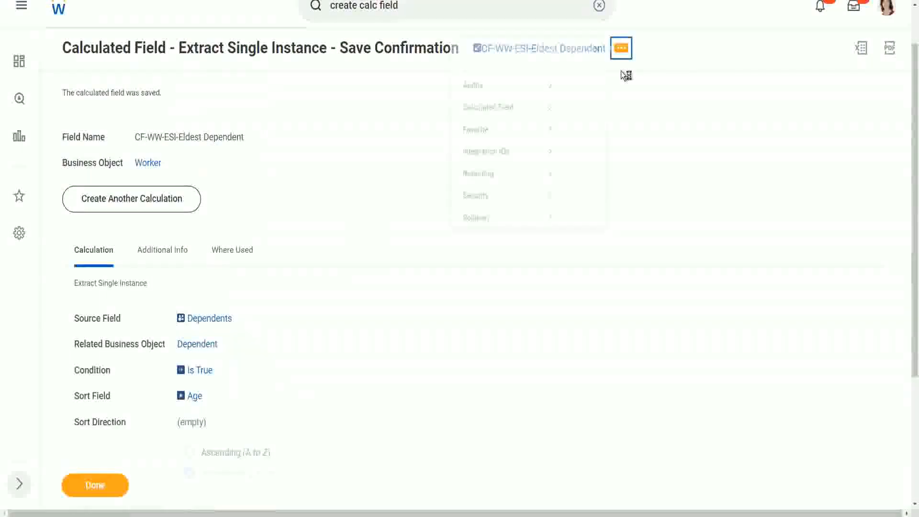
mouse_move(492, 113)
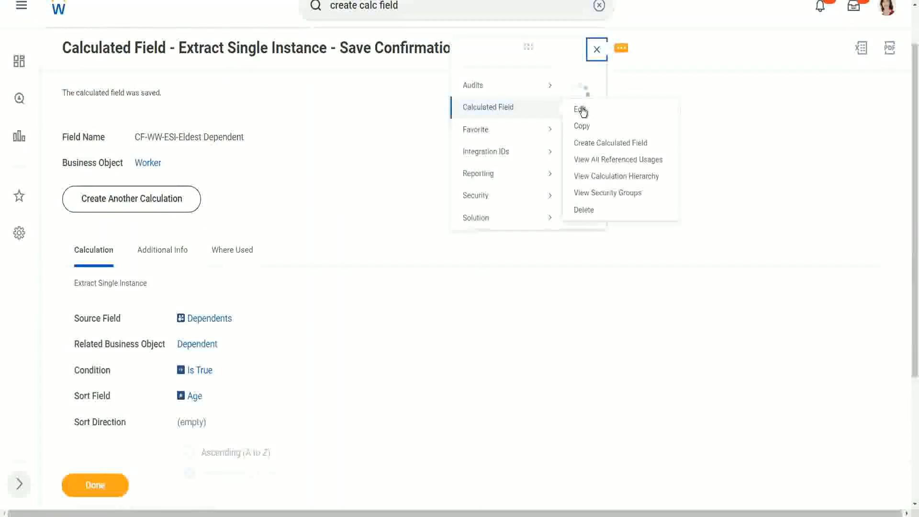
left_click(579, 110)
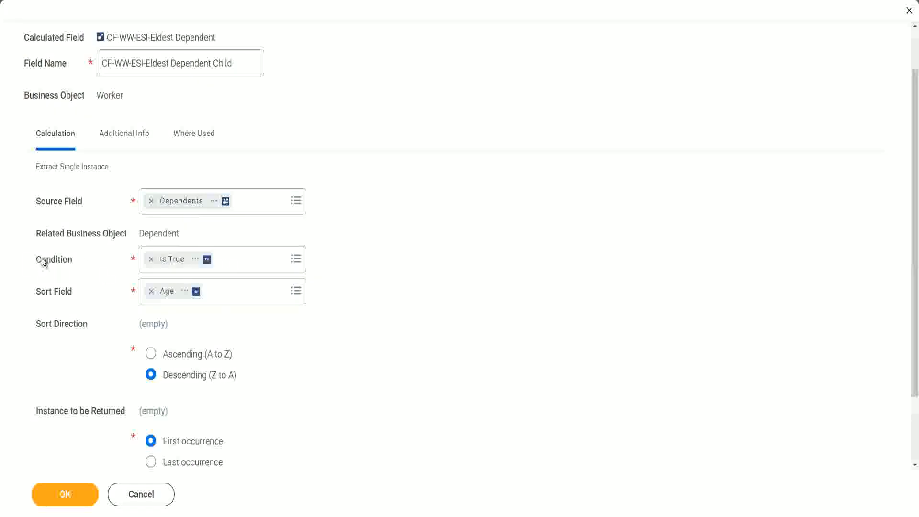
Step: Open the Condition of the calculated field for editing
left_click(67, 260)
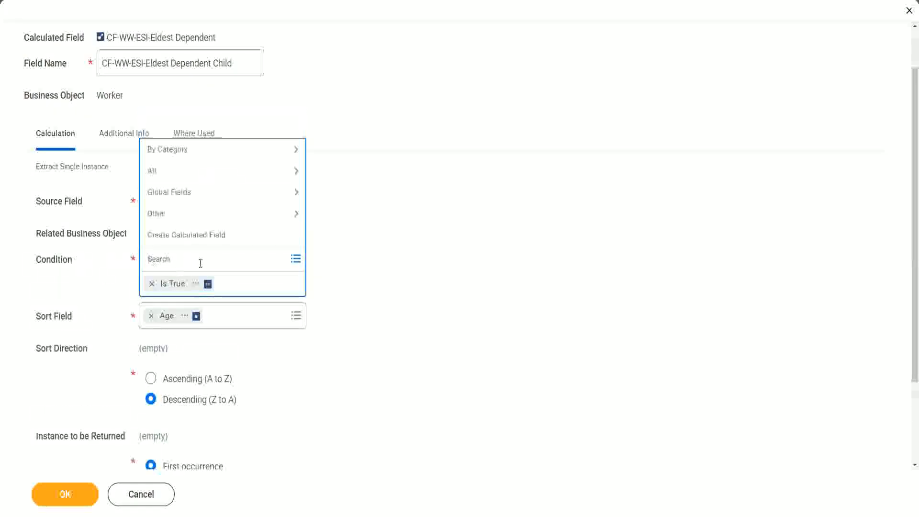